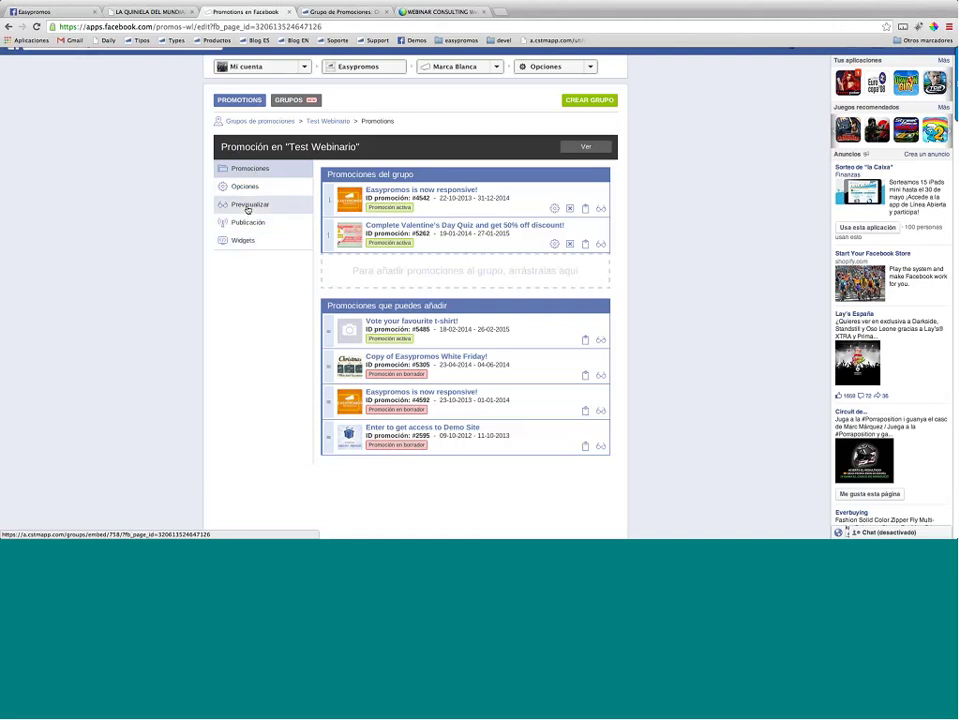
Preview the "Test Webinario" group page and return to the group's administration
{"action": "left_click", "coordinate": [248, 209]}
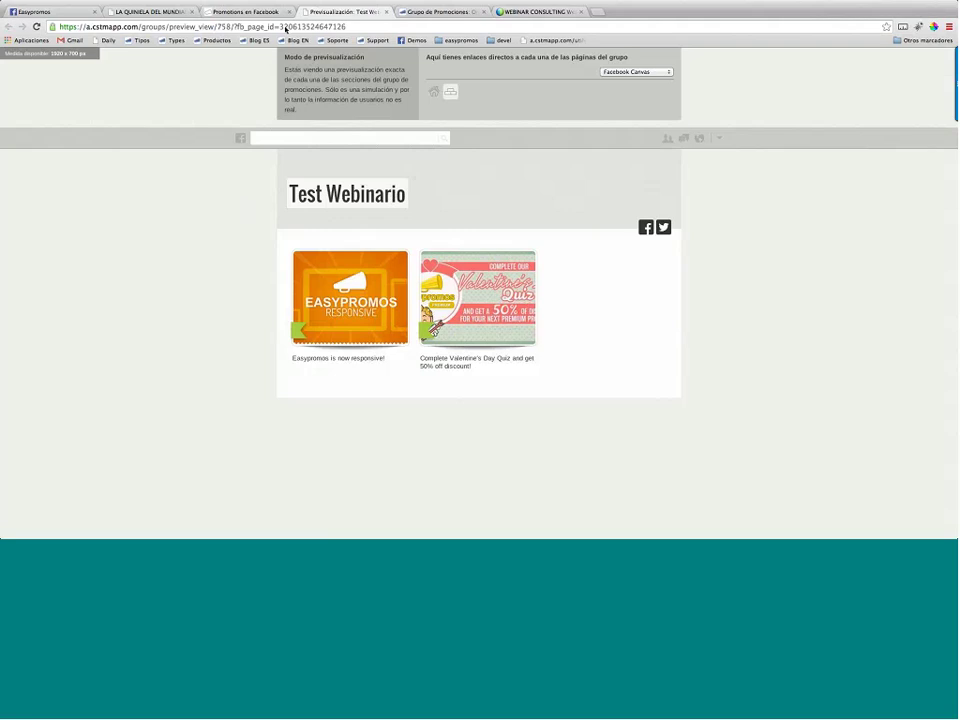
{"action": "left_click", "coordinate": [254, 13]}
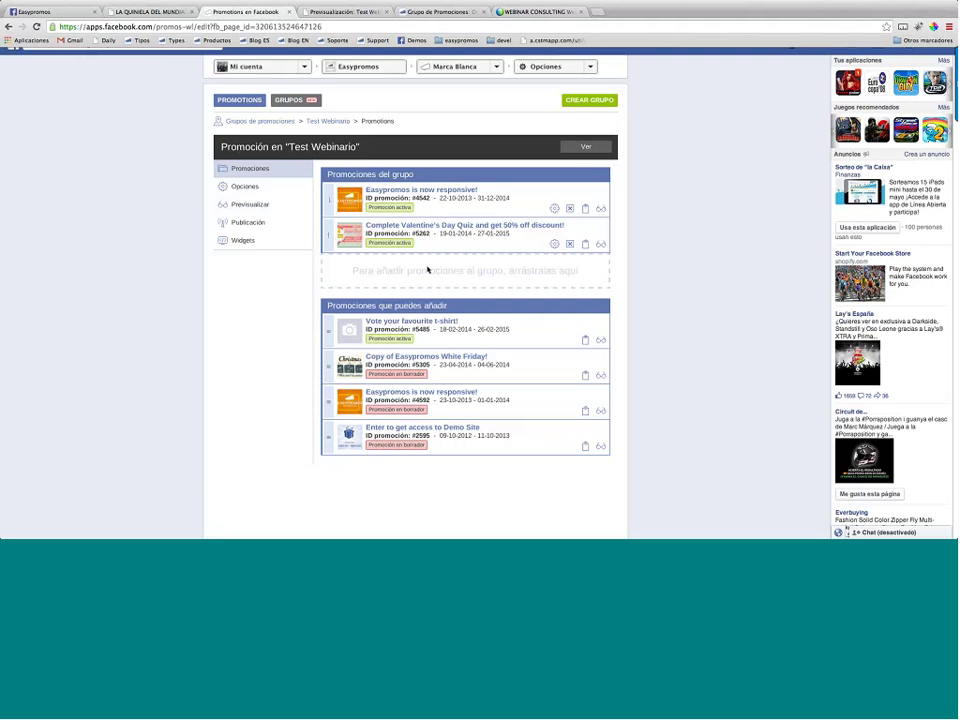
Set the group's description to "Esta es la descripción del grupo que he creado para el webinario" in its options
{"action": "left_click", "coordinate": [246, 187]}
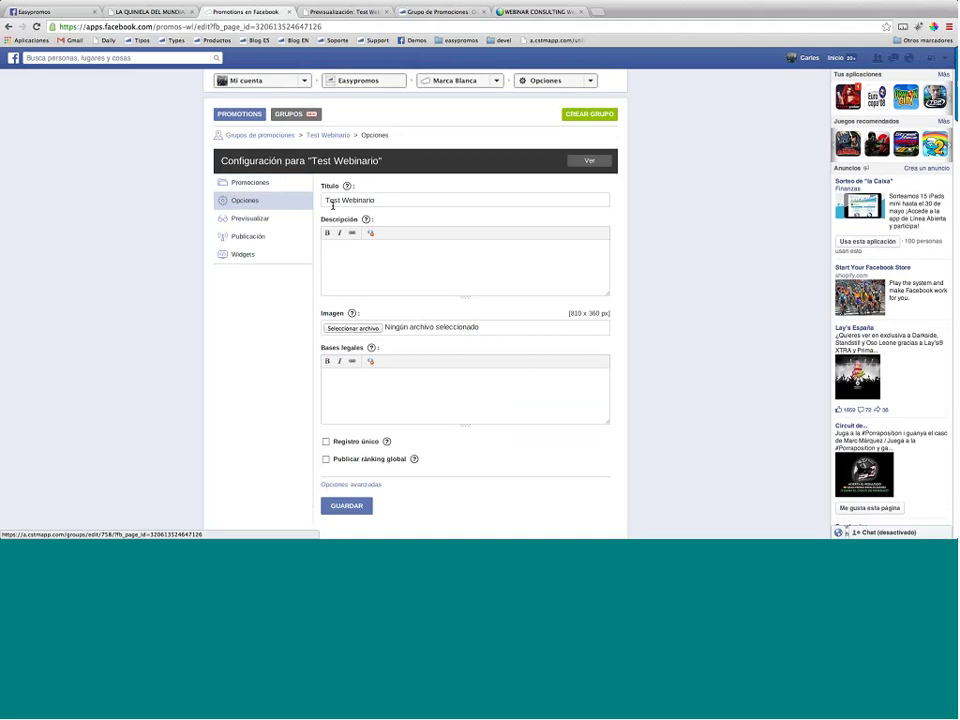
{"action": "left_click", "coordinate": [363, 256]}
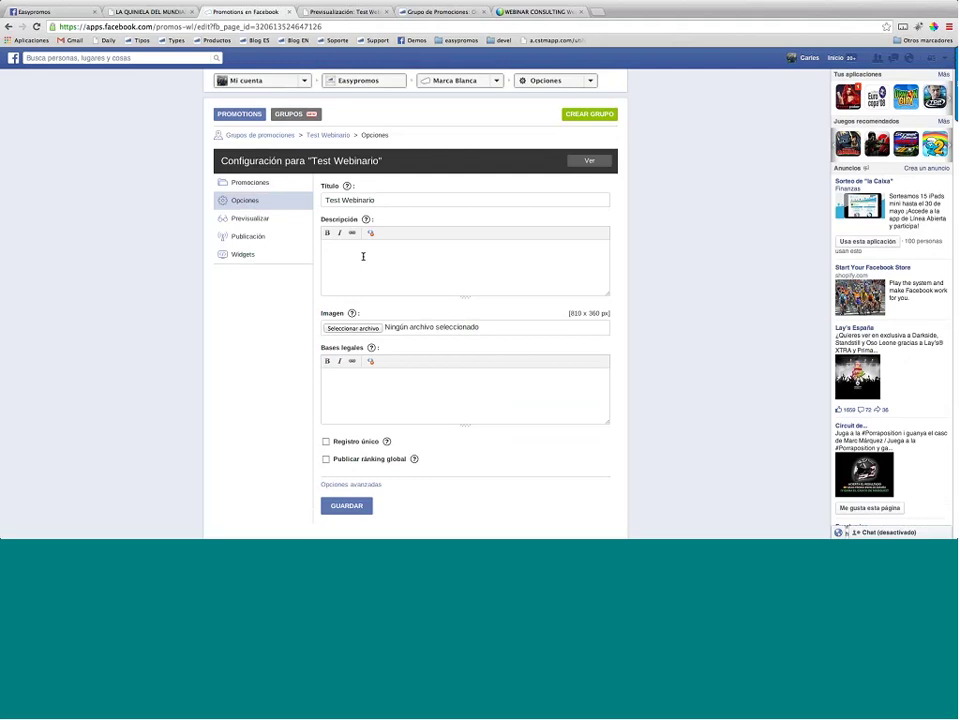
{"action": "type", "text": "Esta es la descripción del grupo que he crea"}
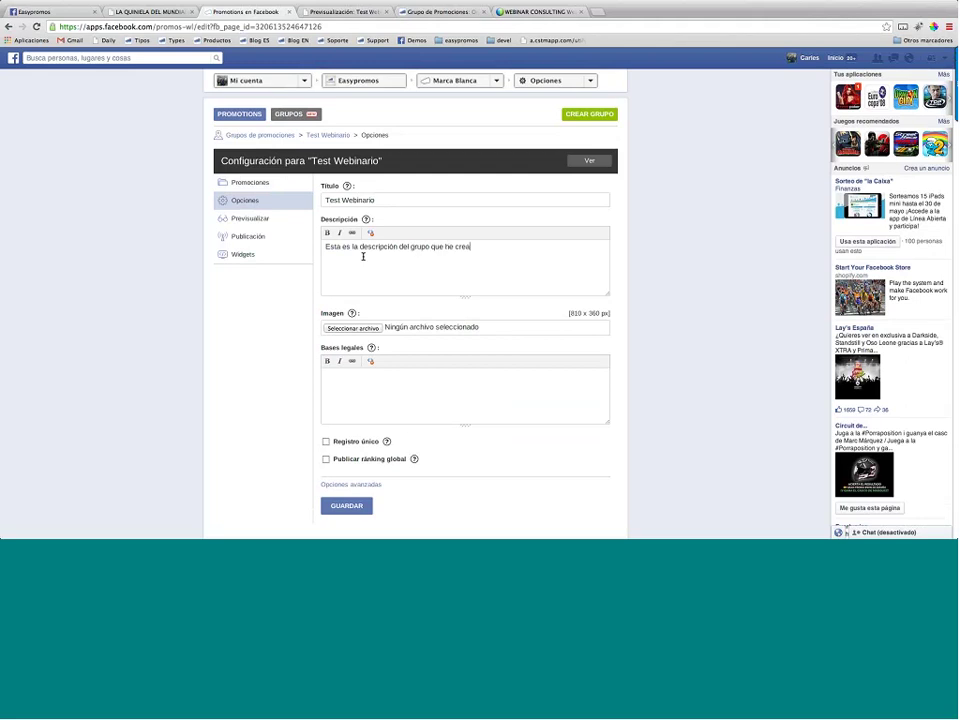
{"action": "type", "text": "do para el webinario"}
Choose Muestra_3_GALAXY.jpg from the Imágenes folder as the group's header image
{"action": "left_click", "coordinate": [353, 328]}
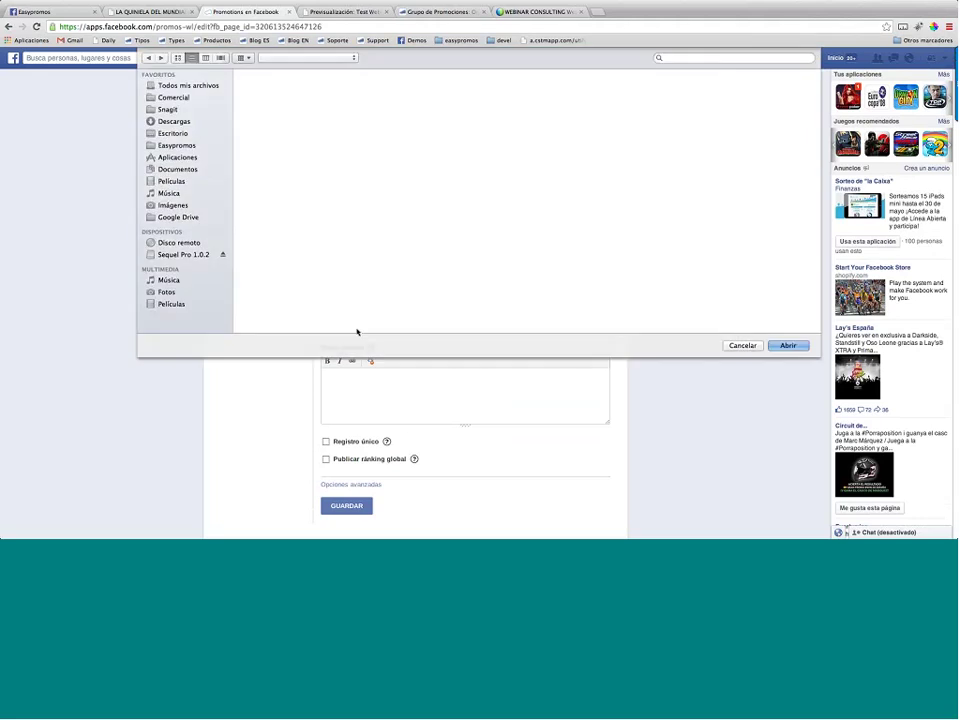
{"action": "scroll", "coordinate": [398, 214], "scroll_direction": "down", "scroll_amount": 5}
{"action": "left_click", "coordinate": [306, 310]}
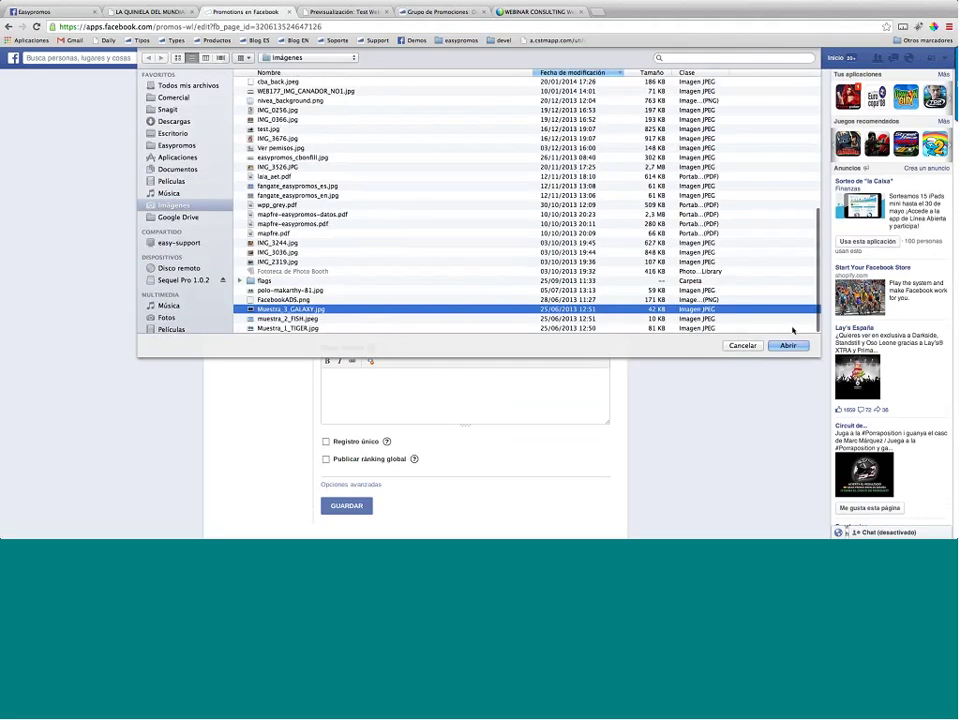
{"action": "left_click", "coordinate": [788, 345]}
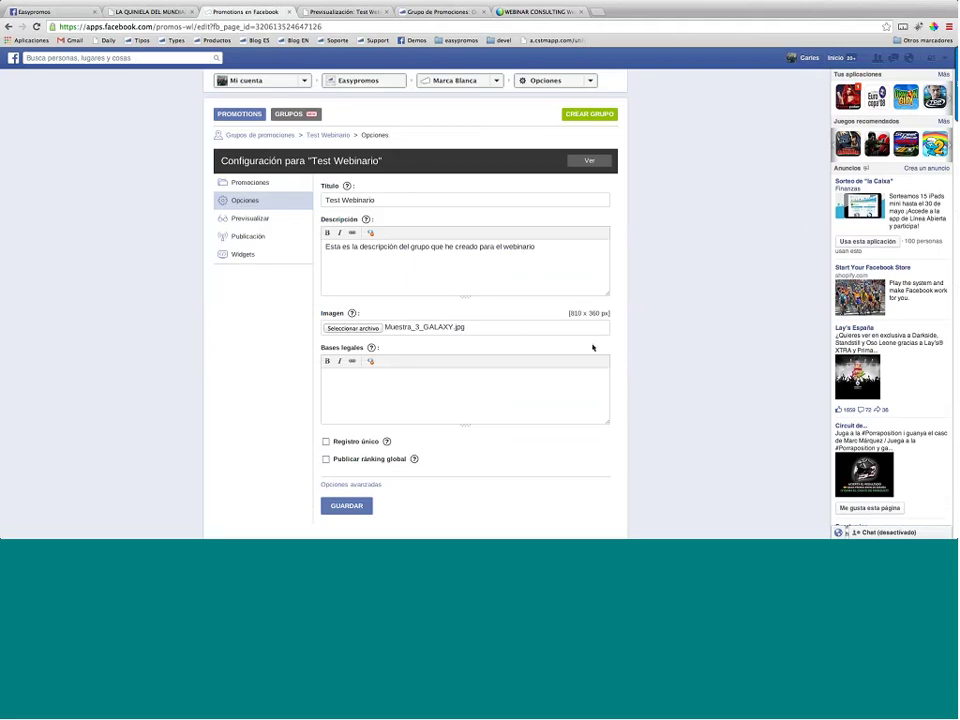
Enter "Mis bases legales" as the group's legal terms, enable Registro único and save the options
{"action": "left_click", "coordinate": [469, 384]}
{"action": "type", "text": "Mis bases legales"}
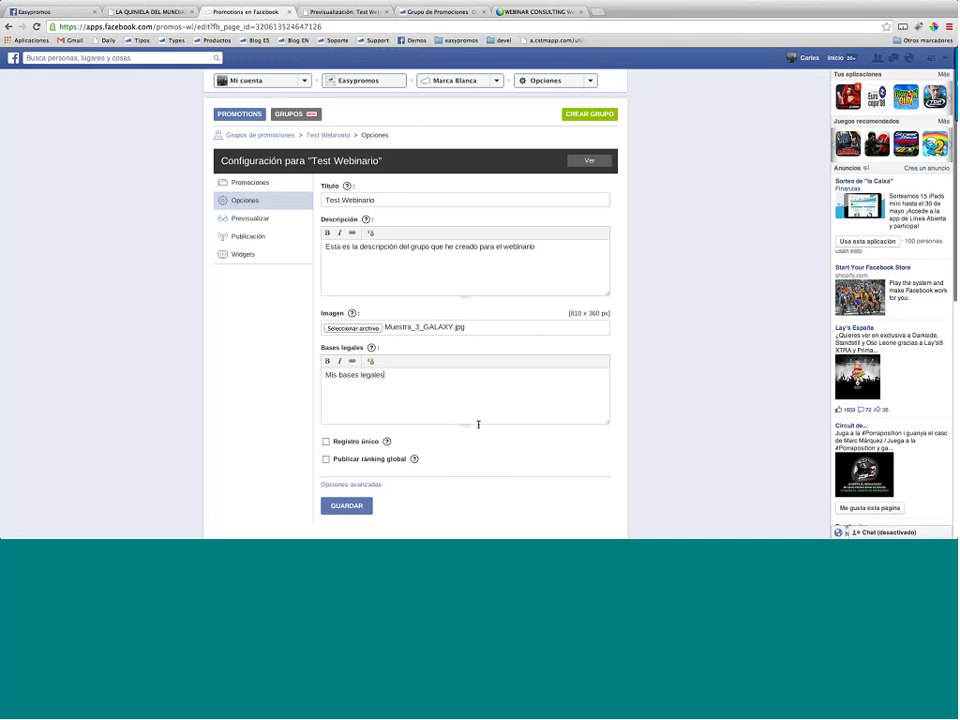
{"action": "scroll", "coordinate": [479, 425], "scroll_direction": "down", "scroll_amount": 3}
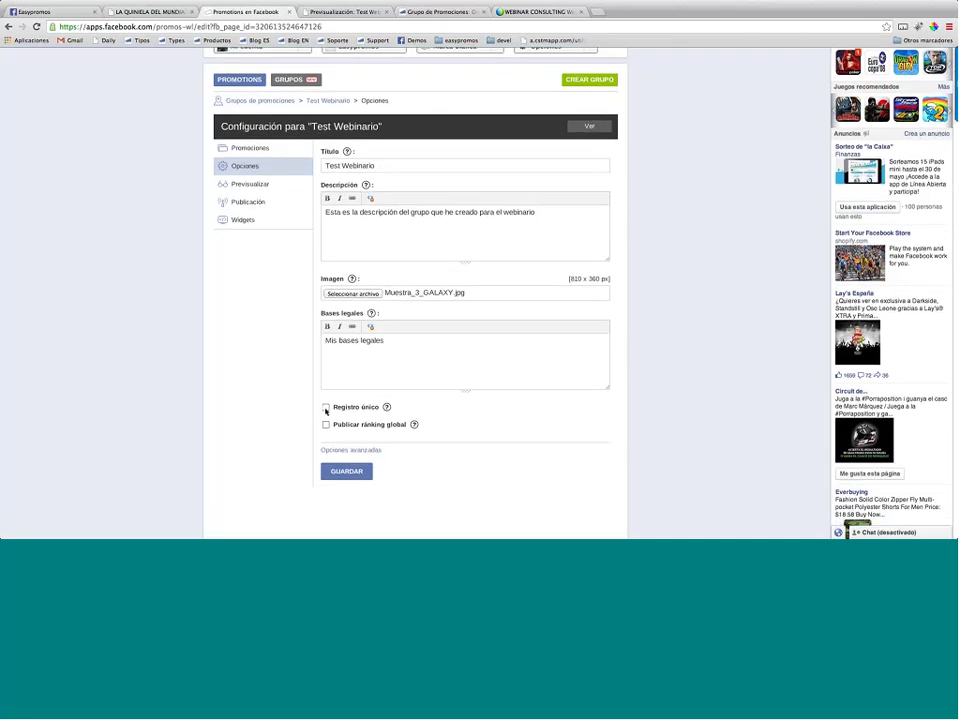
{"action": "left_click", "coordinate": [326, 408]}
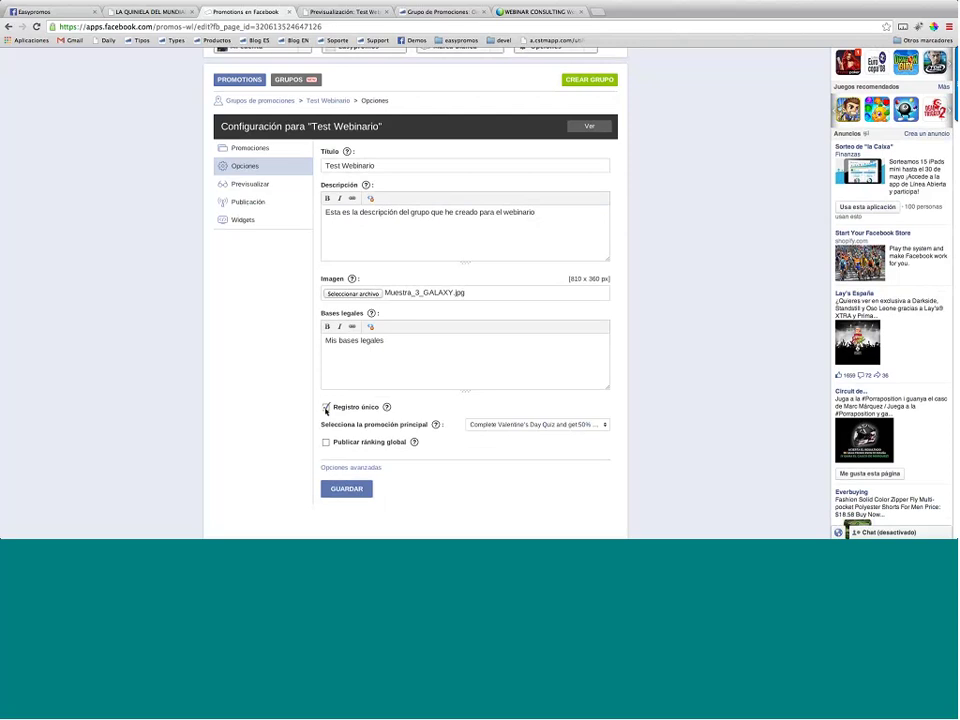
{"action": "left_click", "coordinate": [346, 488]}
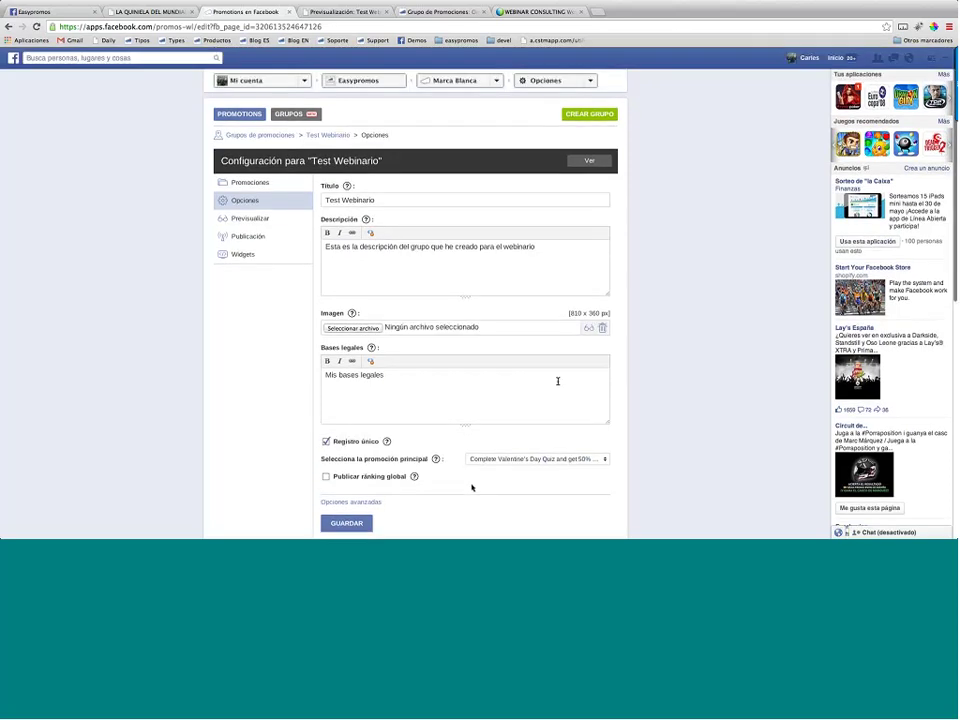
Preview the group page again and check its header image, description and legal terms
{"action": "left_click", "coordinate": [260, 225]}
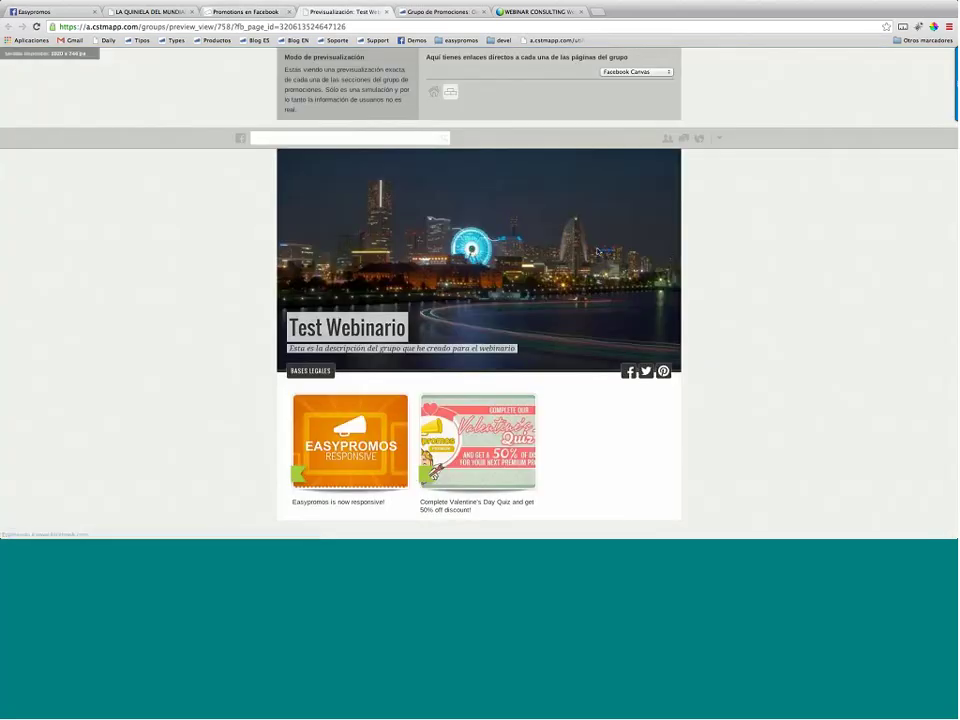
{"action": "left_click", "coordinate": [310, 370]}
{"action": "left_click", "coordinate": [572, 238]}
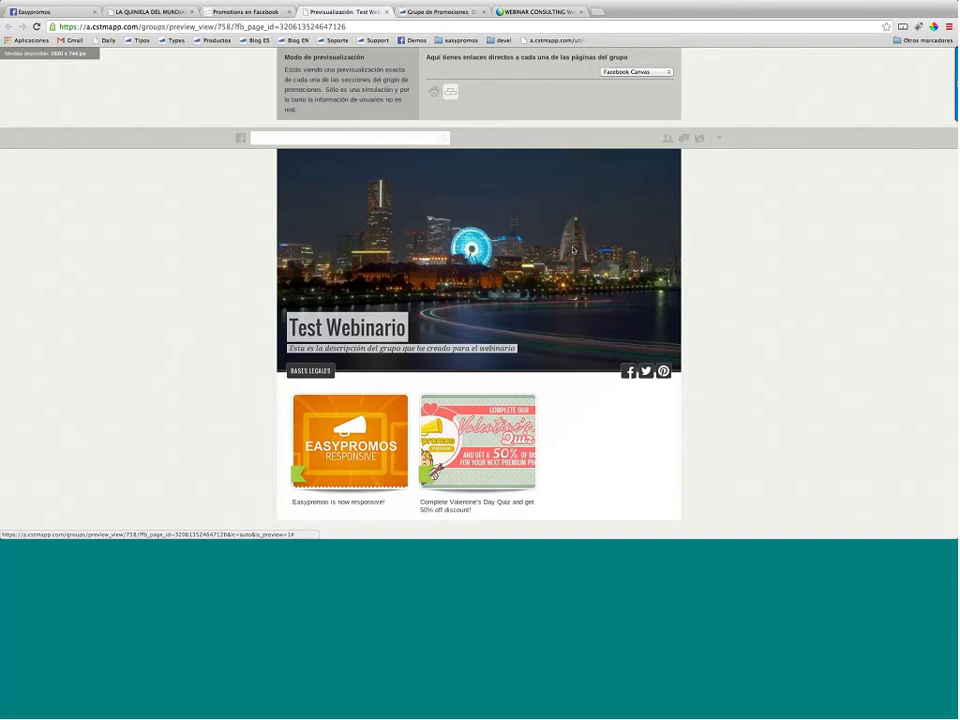
{"action": "scroll", "coordinate": [366, 437], "scroll_direction": "down", "scroll_amount": 1}
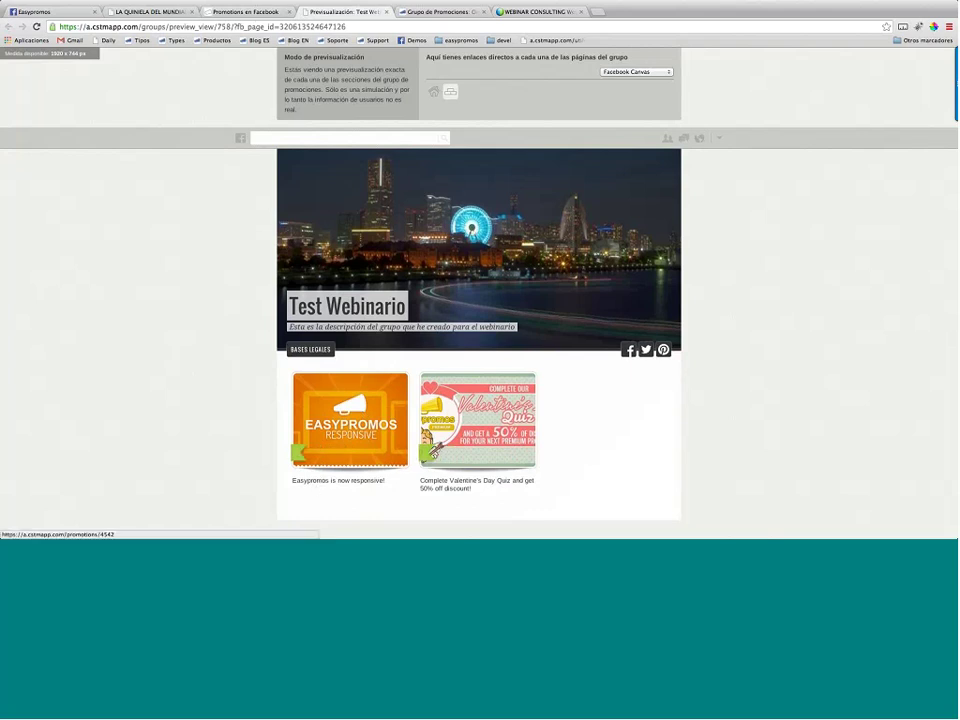
View the "Easypromos is now responsive!" promotion within the group preview, read through it and close it
{"action": "left_click", "coordinate": [356, 420]}
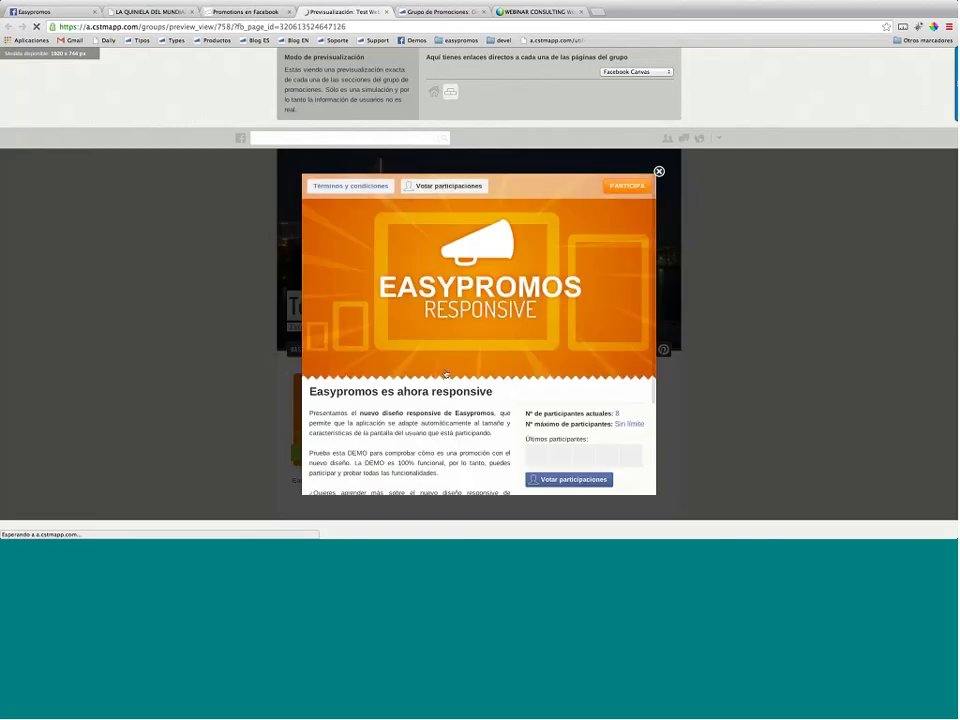
{"action": "scroll", "coordinate": [437, 387], "scroll_direction": "down", "scroll_amount": 3}
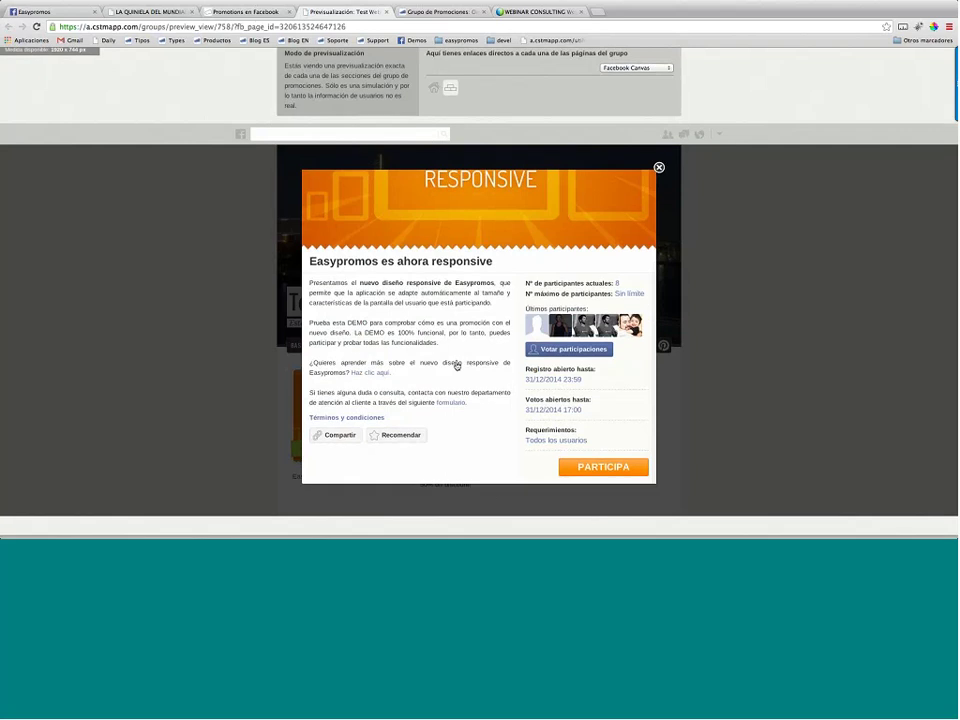
{"action": "scroll", "coordinate": [454, 364], "scroll_direction": "up", "scroll_amount": 3}
{"action": "left_click", "coordinate": [660, 171]}
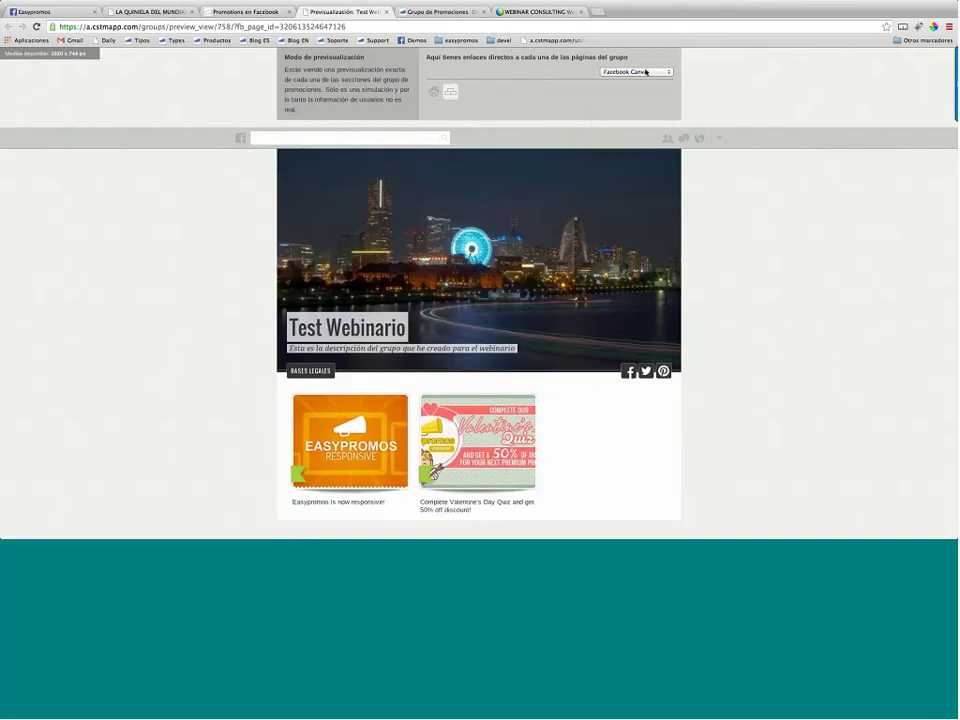
Preview the group page as iPhone 4 vert. and look through its mobile layout
{"action": "left_click", "coordinate": [636, 72]}
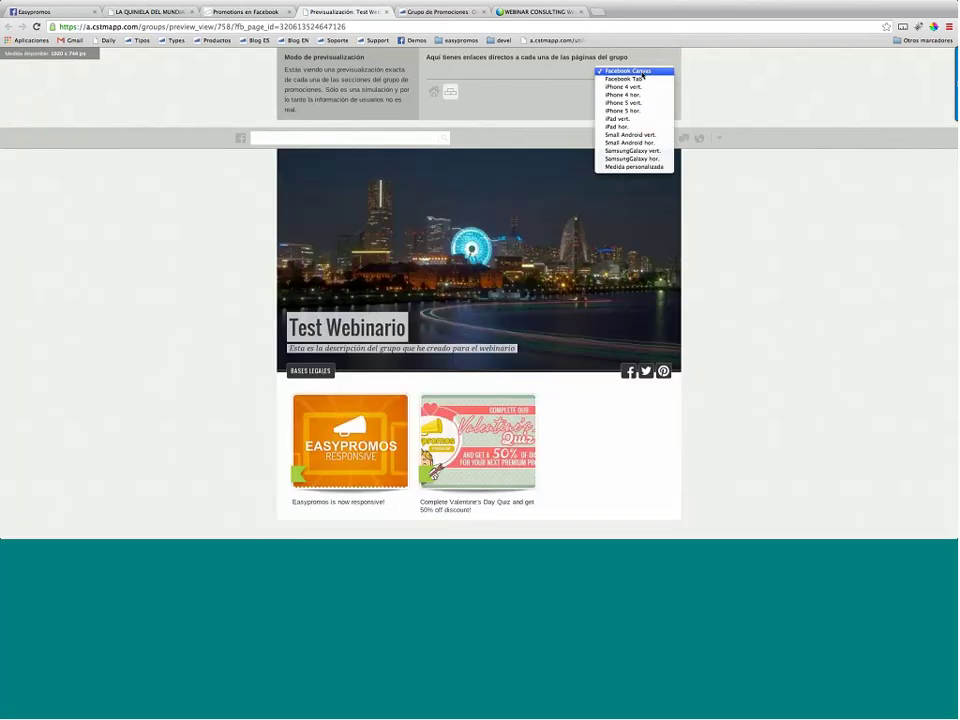
{"action": "left_click", "coordinate": [641, 87]}
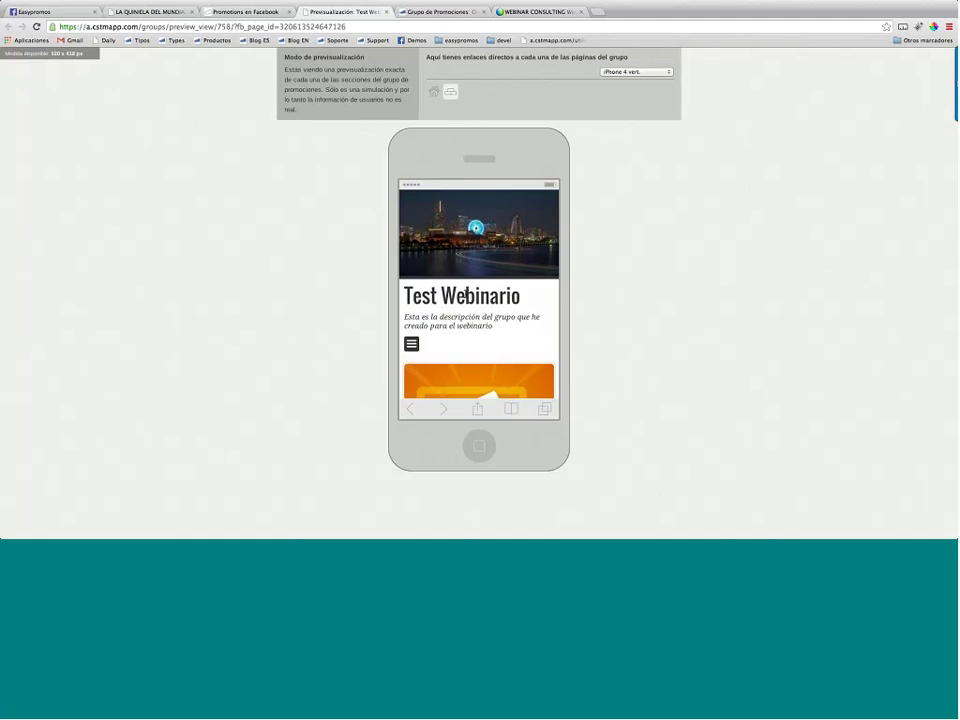
{"action": "scroll", "coordinate": [467, 296], "scroll_direction": "down", "scroll_amount": 5}
{"action": "scroll", "coordinate": [467, 296], "scroll_direction": "up", "scroll_amount": 3}
{"action": "scroll", "coordinate": [469, 287], "scroll_direction": "up", "scroll_amount": 3}
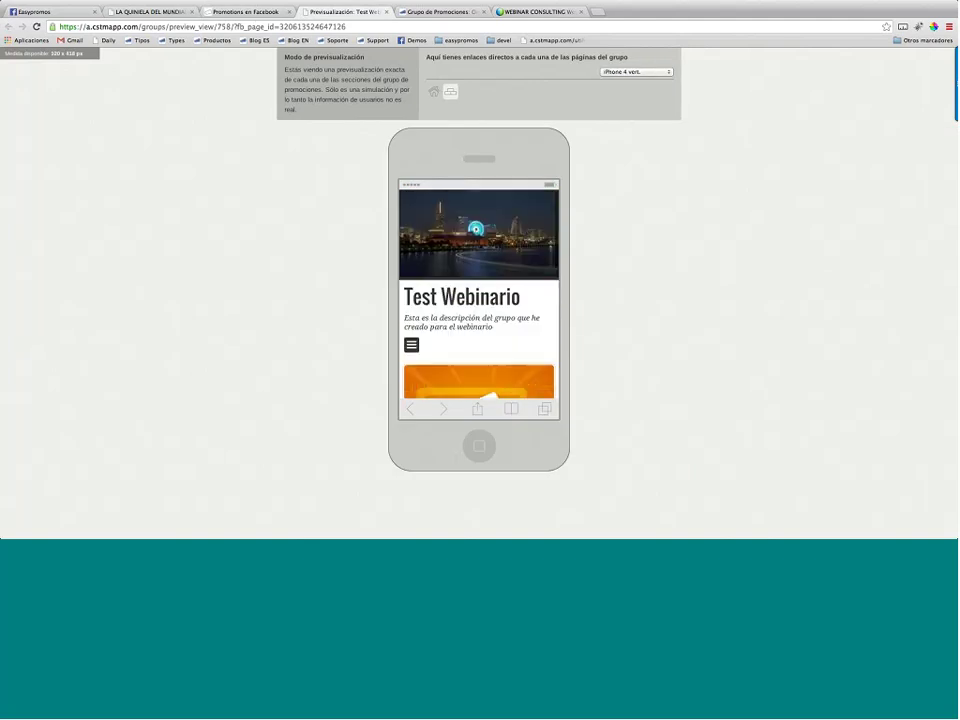
Preview the group page as iPhone 5 vert. and as iPad hor
{"action": "left_click", "coordinate": [636, 72]}
{"action": "left_click", "coordinate": [633, 87]}
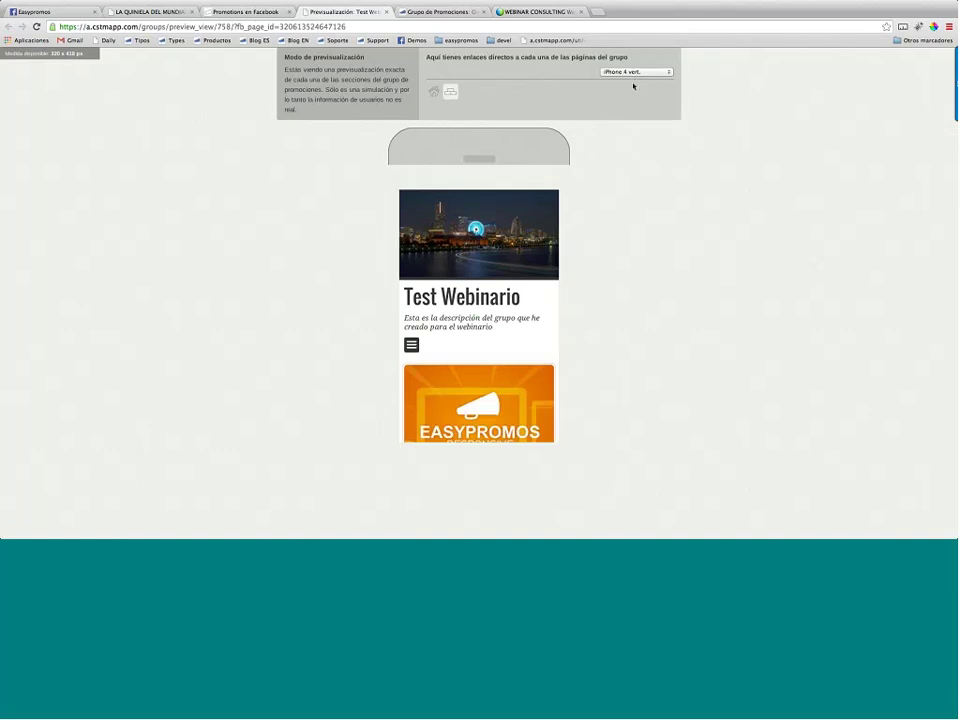
{"action": "left_click", "coordinate": [635, 74]}
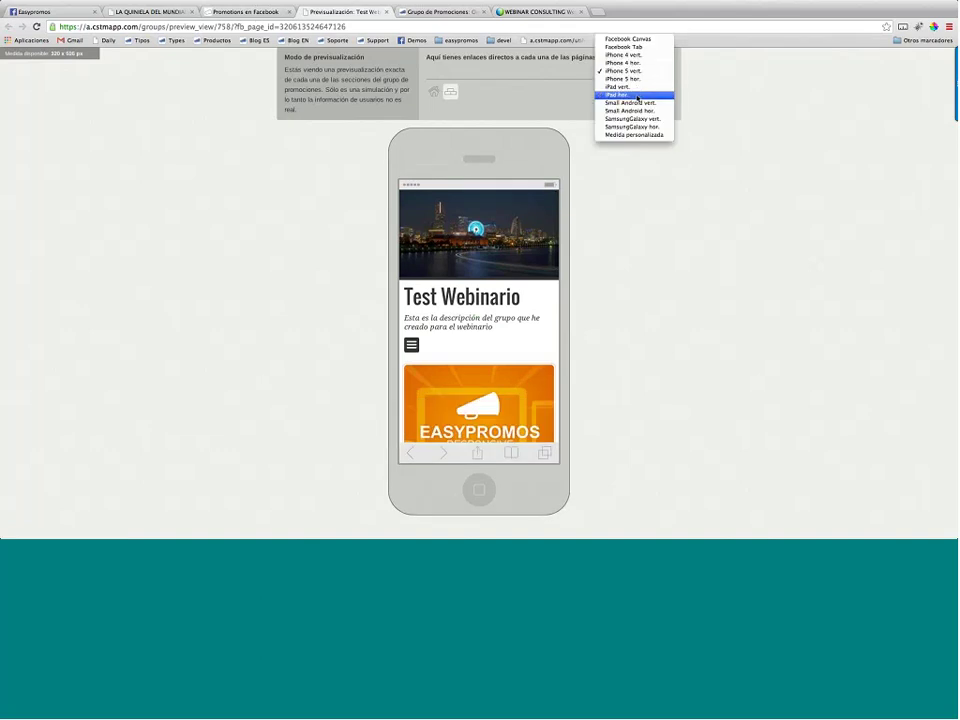
{"action": "key", "text": "Escape"}
{"action": "left_click", "coordinate": [637, 98]}
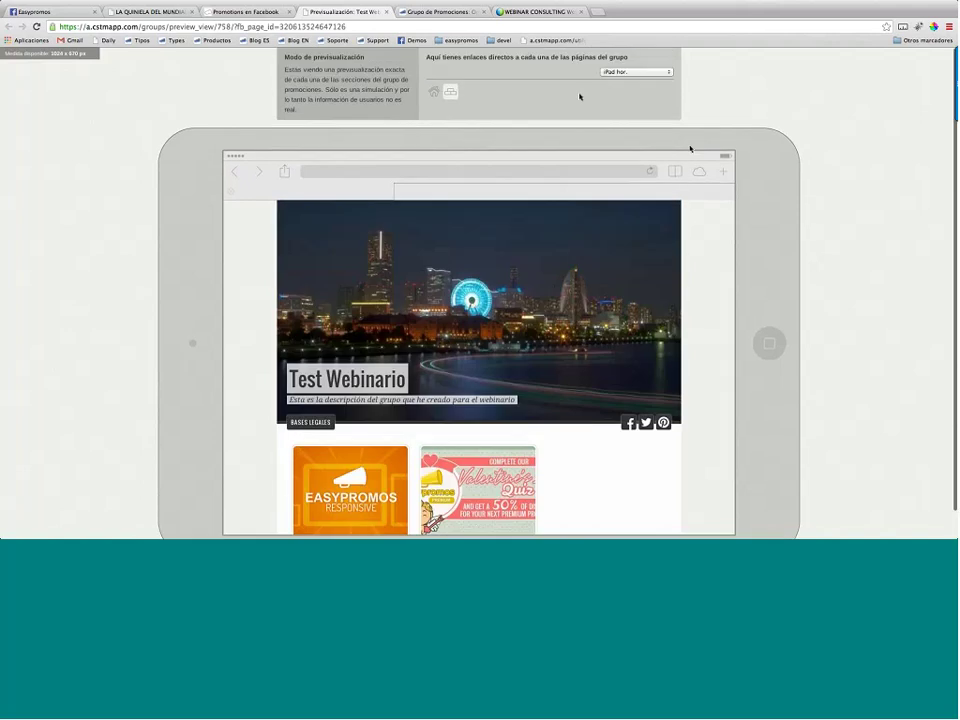
Replace the first group promotion's text with "Esta es la primera promoción del grupo. Clica aquí, para ver los ganadores" in its in-group configuration
{"action": "left_click", "coordinate": [245, 17]}
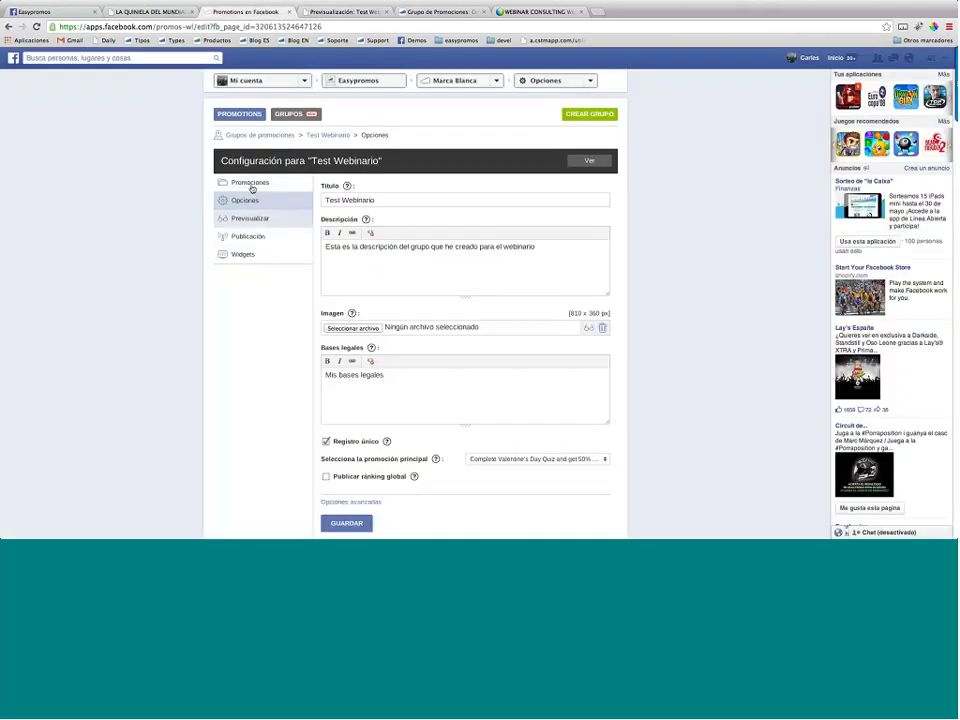
{"action": "left_click", "coordinate": [250, 184]}
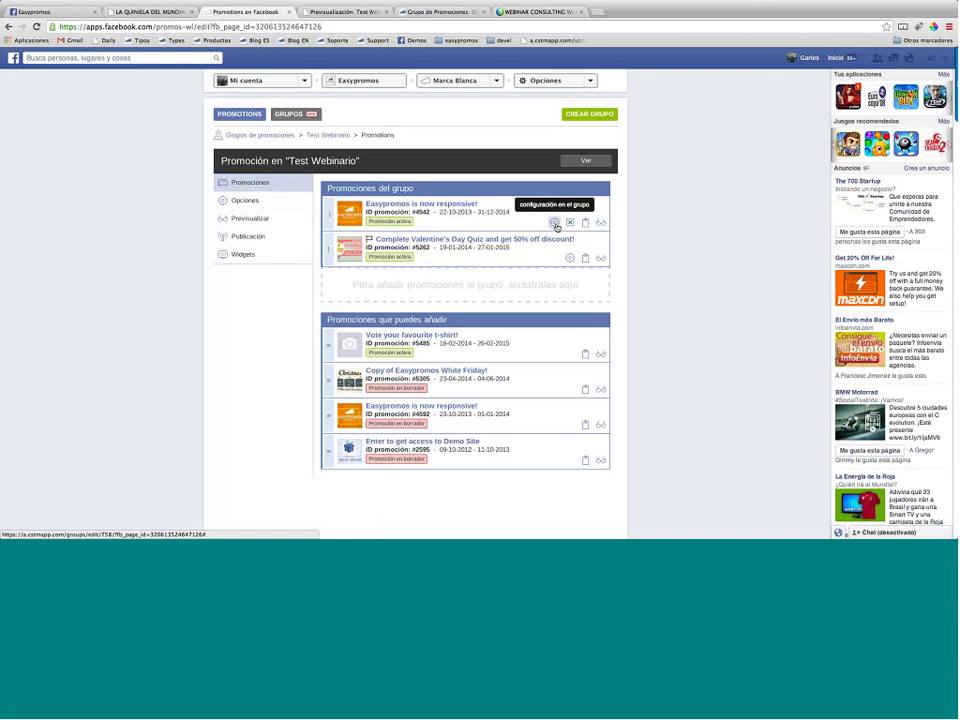
{"action": "left_click", "coordinate": [556, 224]}
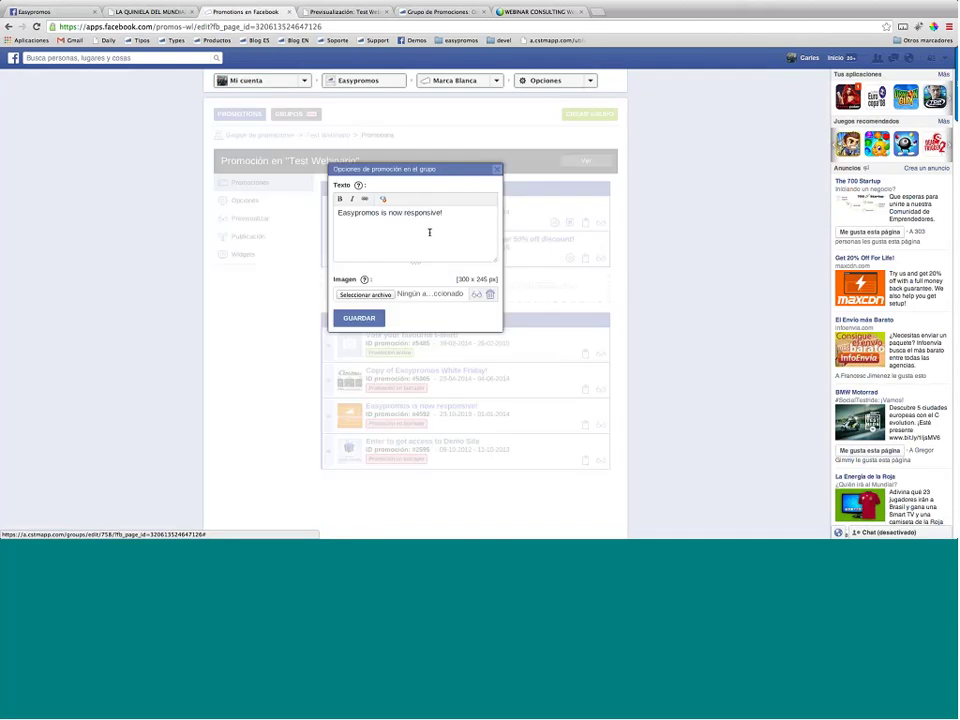
{"action": "left_click_drag", "start_coordinate": [429, 232], "coordinate": [323, 215]}
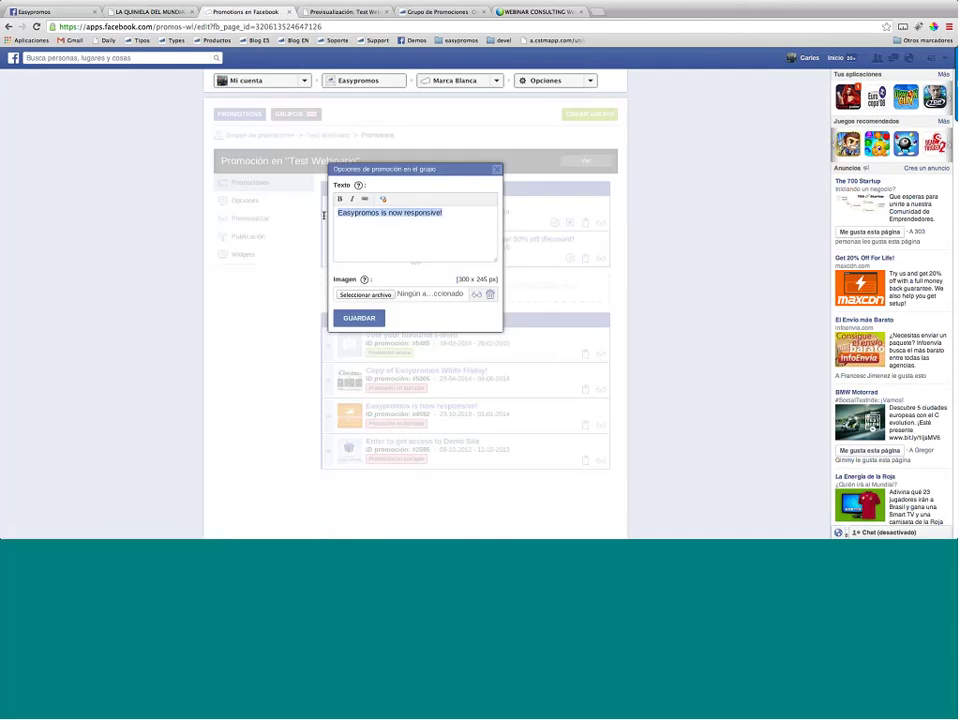
{"action": "type", "text": "Esta"}
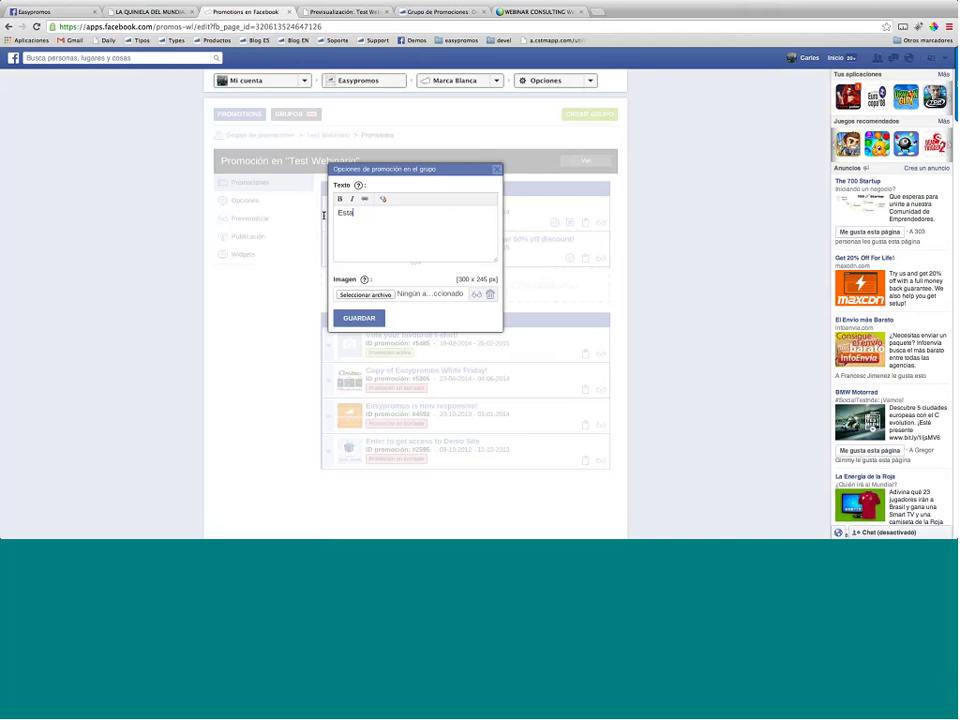
{"action": "type", "text": " es la primera promoción del grupo. Cl"}
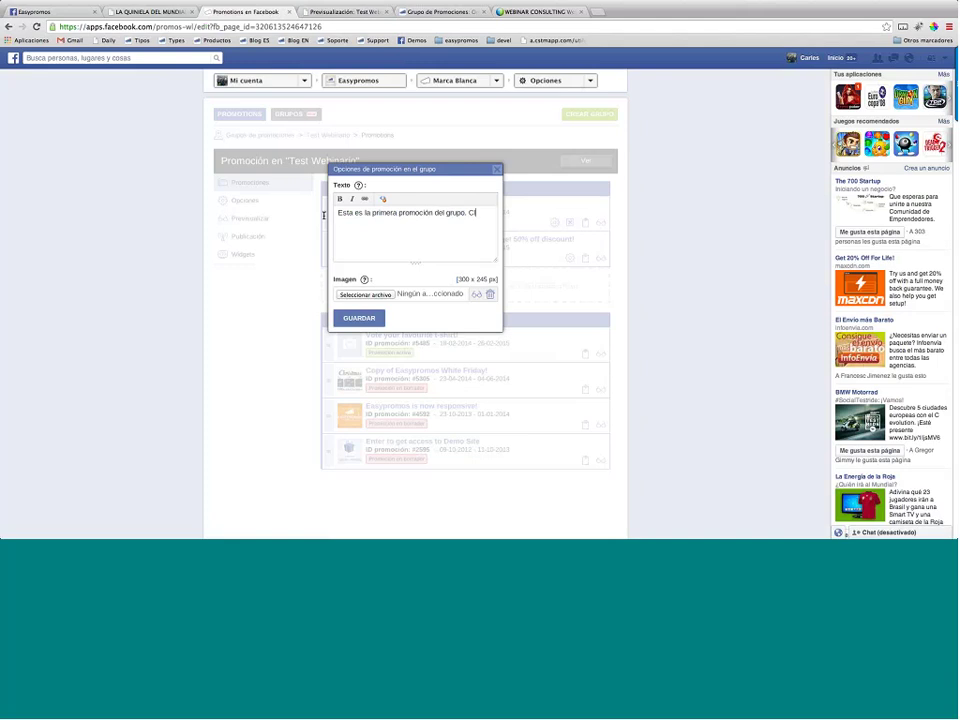
{"action": "type", "text": "ica aquí"}
{"action": "left_click_drag", "start_coordinate": [469, 214], "coordinate": [353, 221]}
{"action": "left_click", "coordinate": [365, 221]}
{"action": "type", "text": ", para ver los ganadores"}
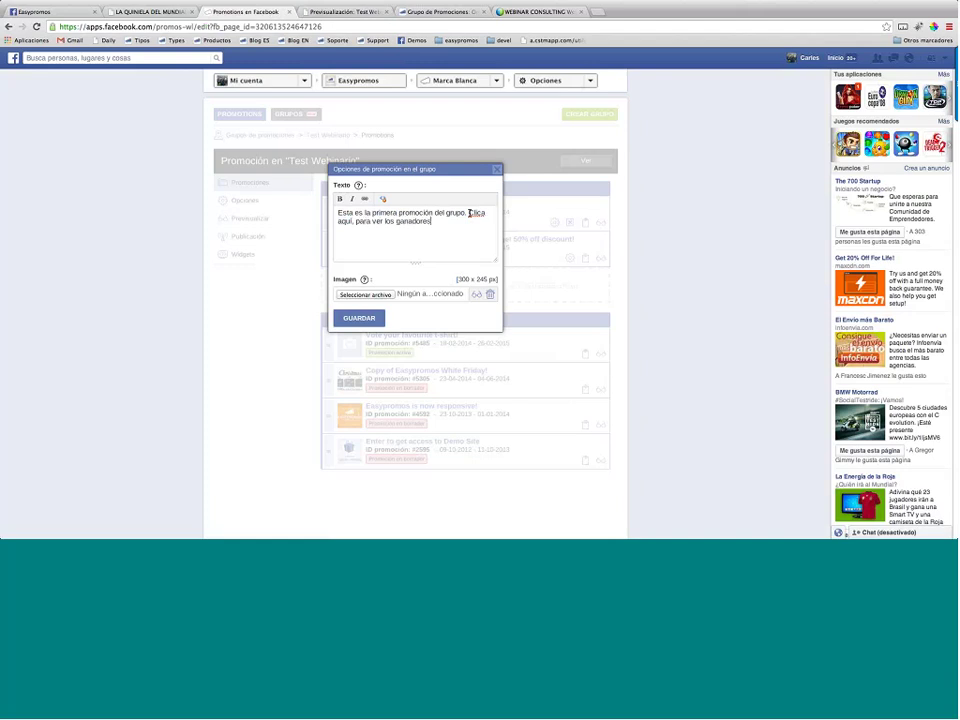
{"action": "left_click_drag", "start_coordinate": [468, 213], "coordinate": [432, 221]}
{"action": "left_click", "coordinate": [366, 198]}
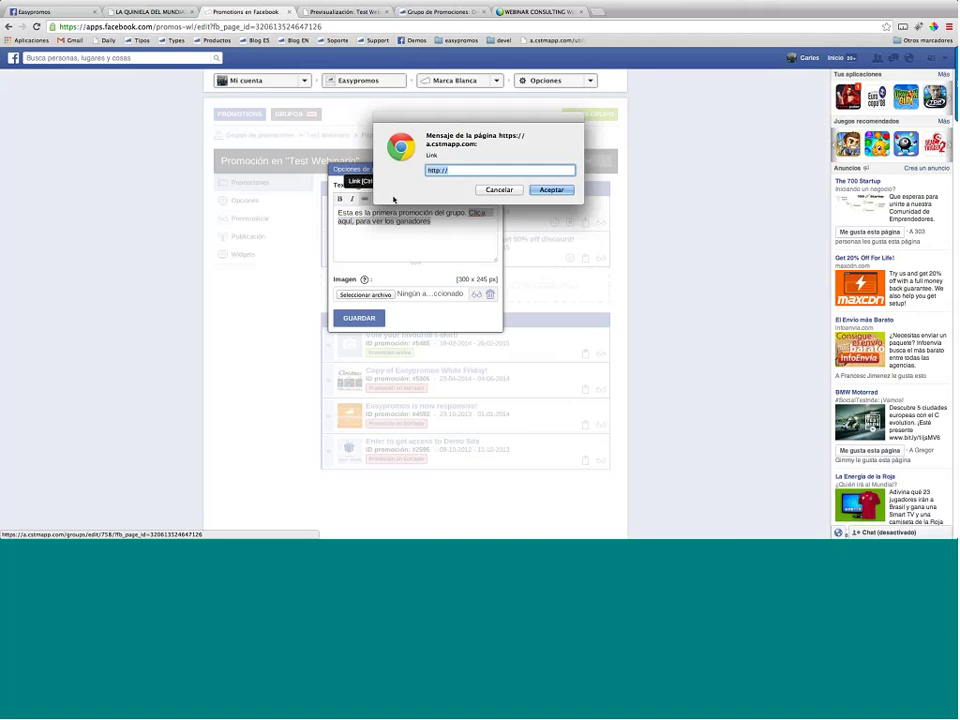
{"action": "type", "text": "www.easypromos"}
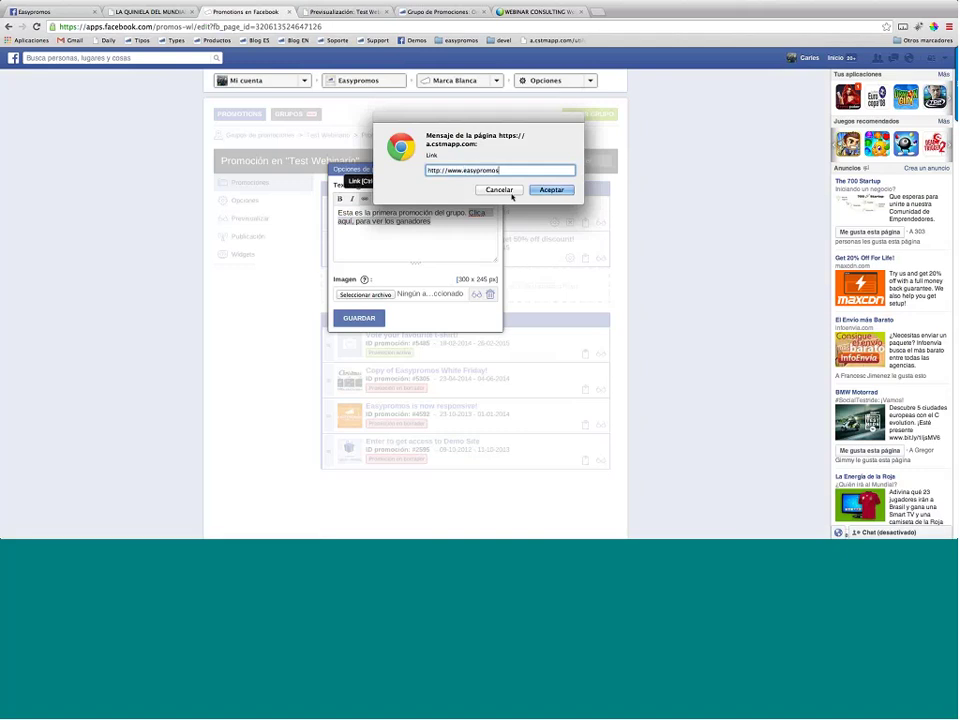
{"action": "type", "text": "app.com"}
{"action": "left_click", "coordinate": [551, 190]}
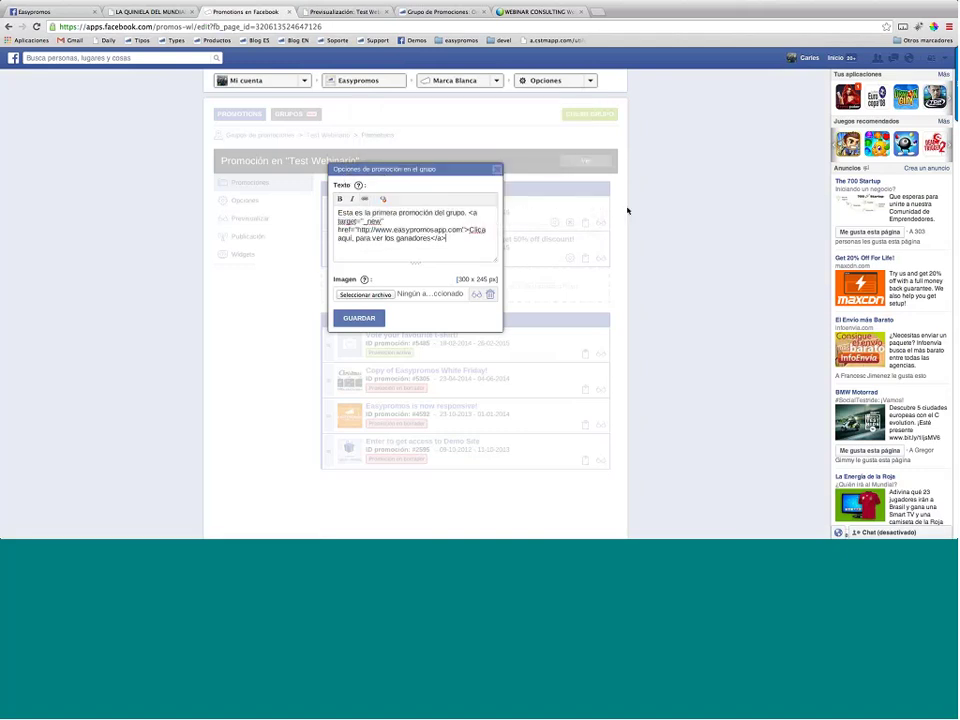
{"action": "mouse_move", "coordinate": [478, 295]}
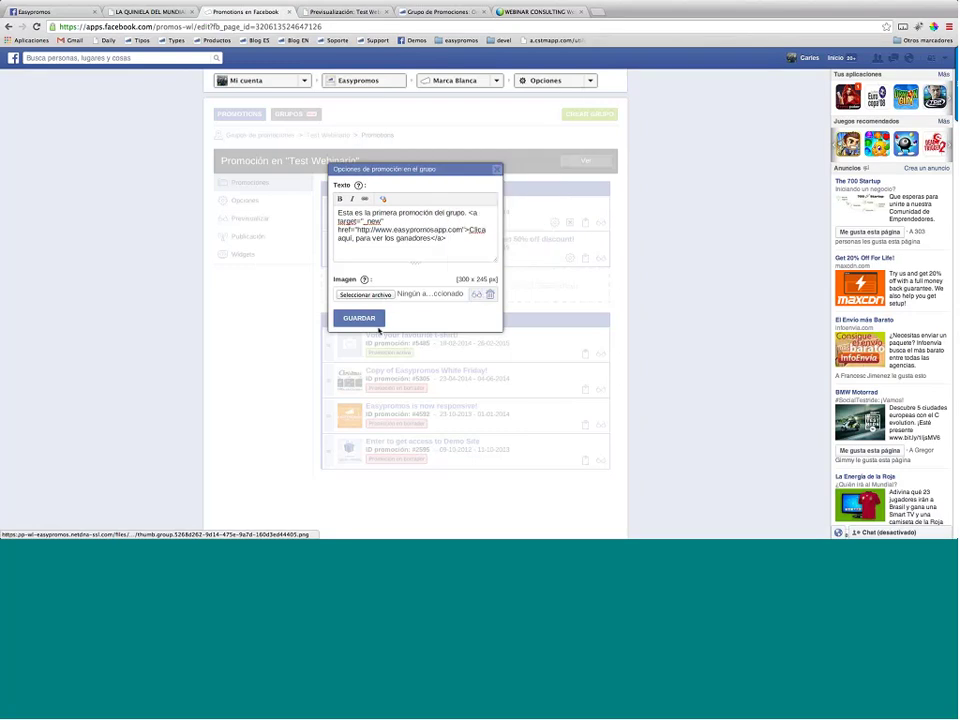
Save the first promotion's text and test its "Clica aquí, para ver los ganadores" link in the group preview, returning to the preview
{"action": "left_click", "coordinate": [378, 322]}
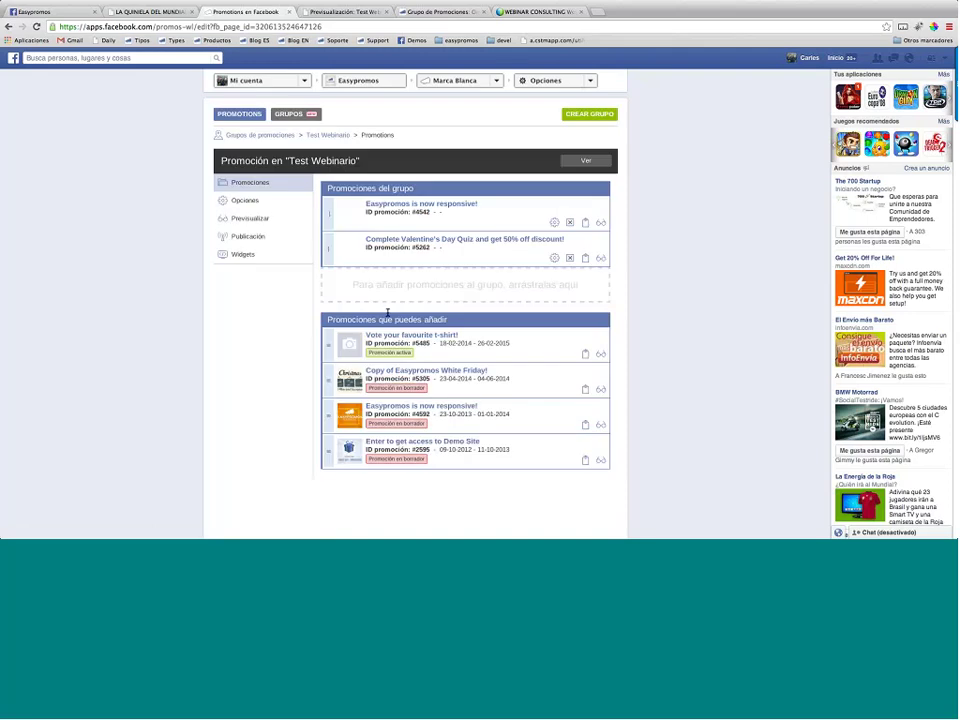
{"action": "left_click", "coordinate": [348, 13]}
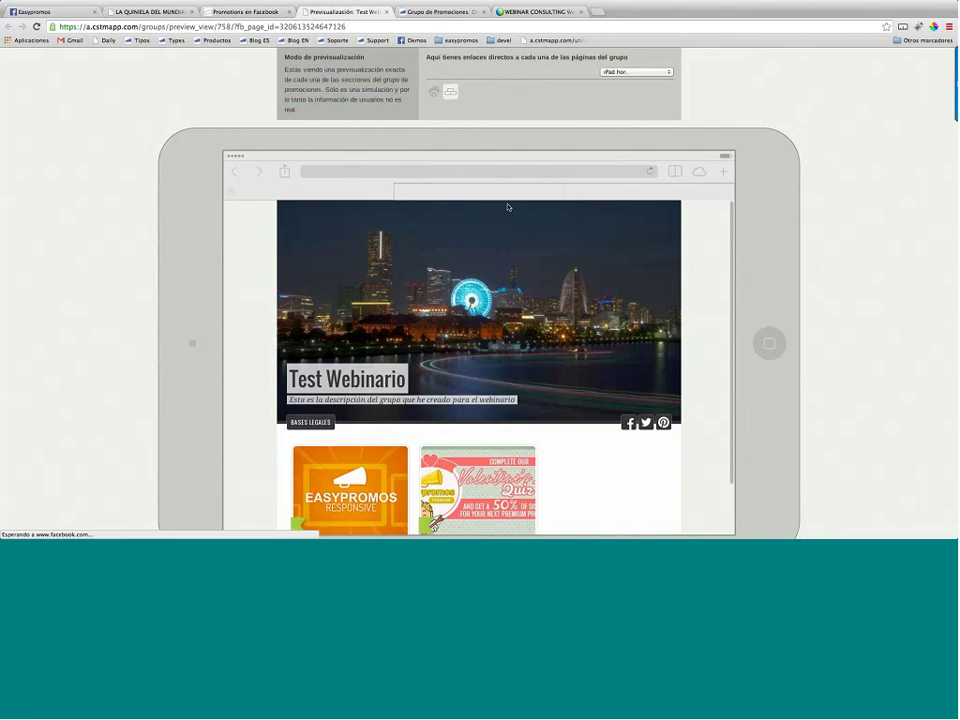
{"action": "scroll", "coordinate": [522, 277], "scroll_direction": "down", "scroll_amount": 3}
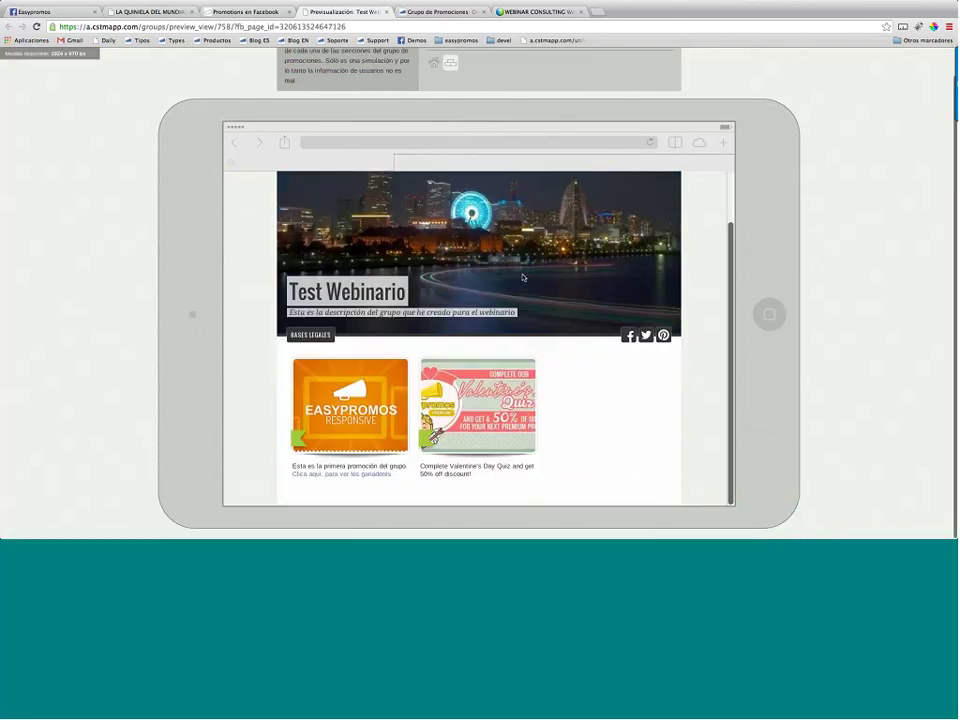
{"action": "left_click", "coordinate": [354, 480]}
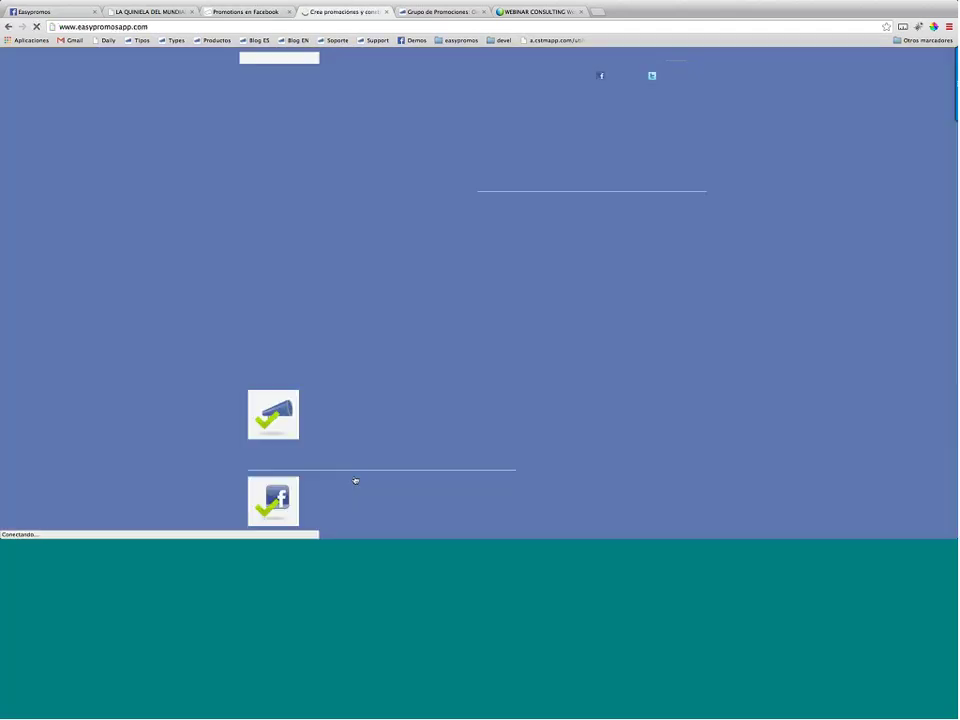
{"action": "key", "text": "super+w"}
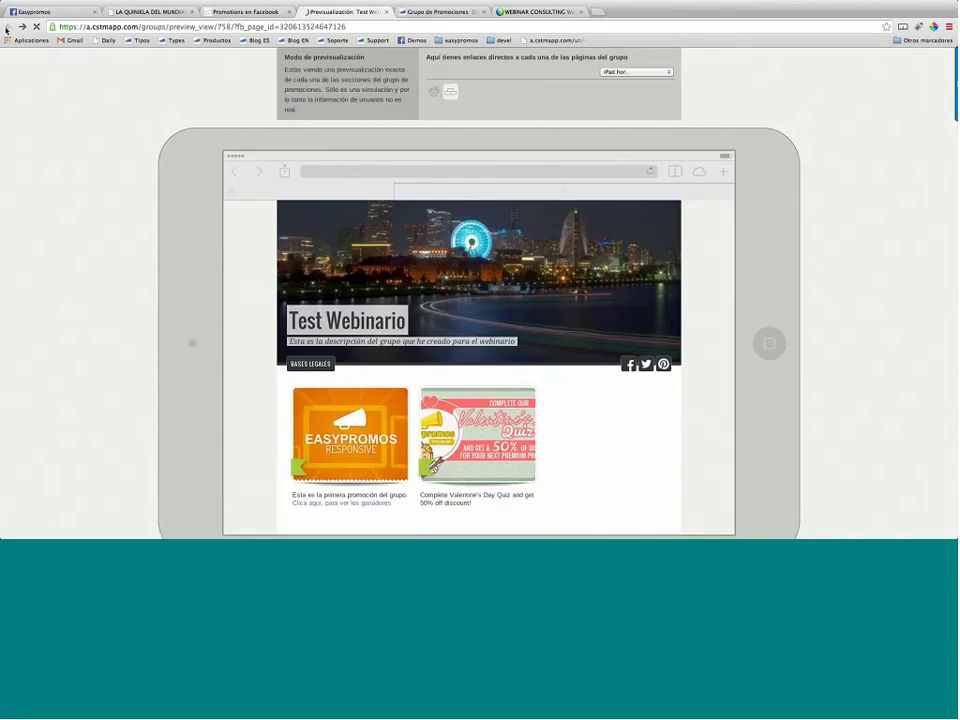
Open the "Test Webinario" group's configuration and expand its advanced options
{"action": "left_click", "coordinate": [238, 12]}
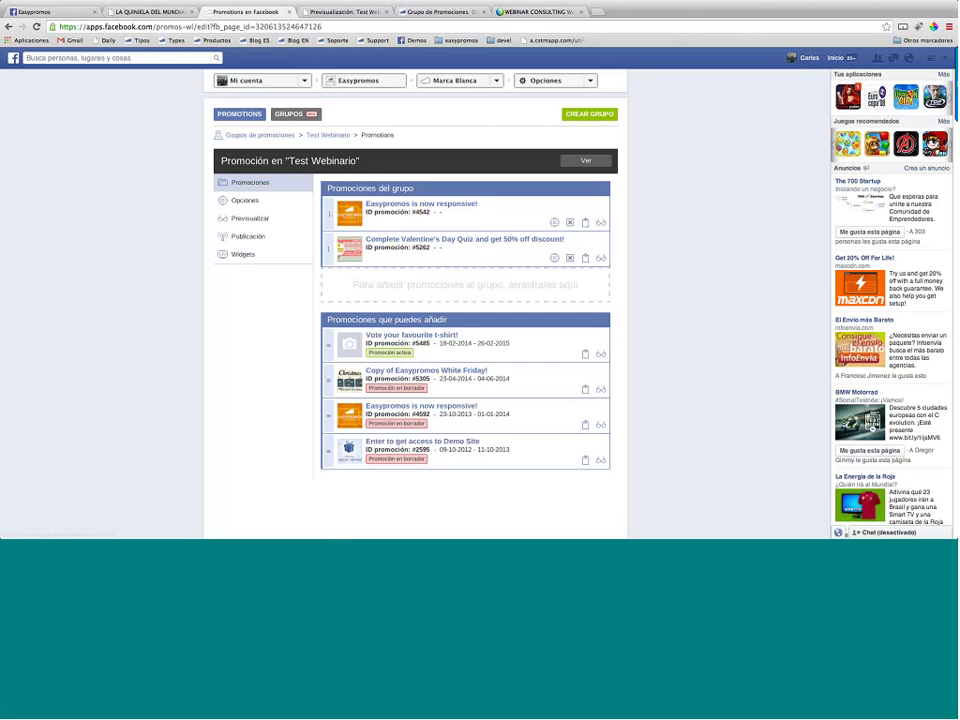
{"action": "left_click", "coordinate": [245, 200]}
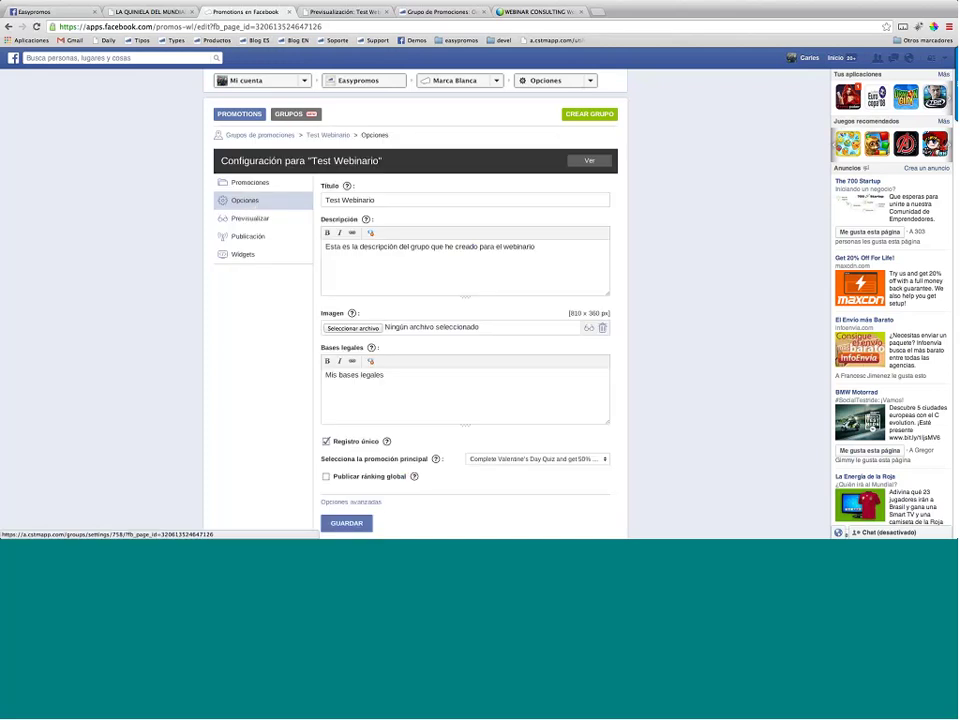
{"action": "scroll", "coordinate": [493, 275], "scroll_direction": "down", "scroll_amount": 2}
{"action": "scroll", "coordinate": [493, 275], "scroll_direction": "down", "scroll_amount": 2}
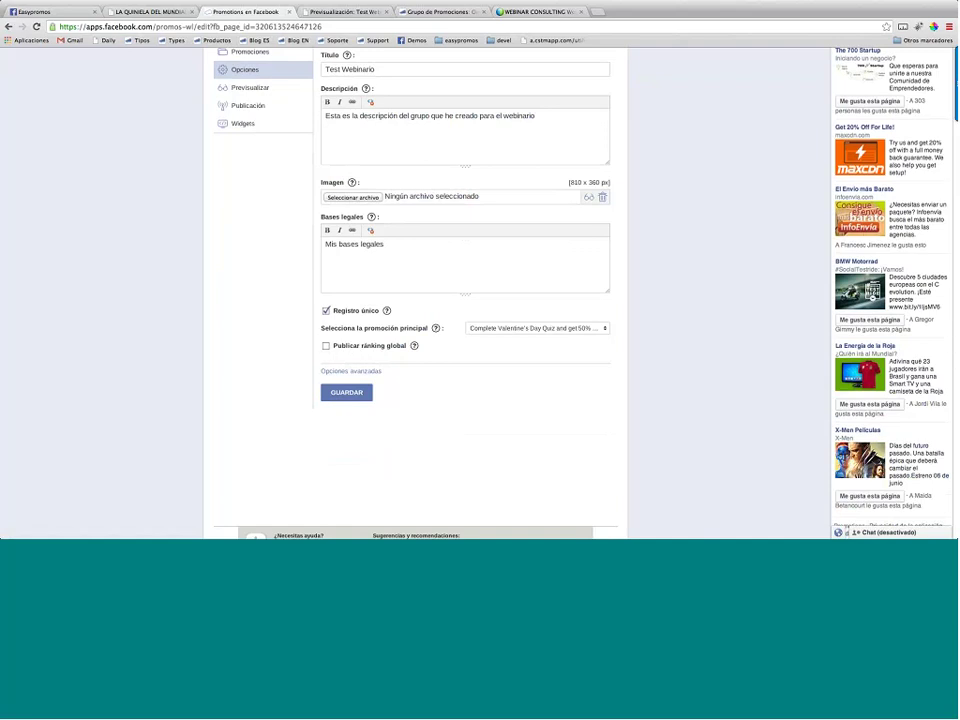
{"action": "left_click", "coordinate": [349, 371]}
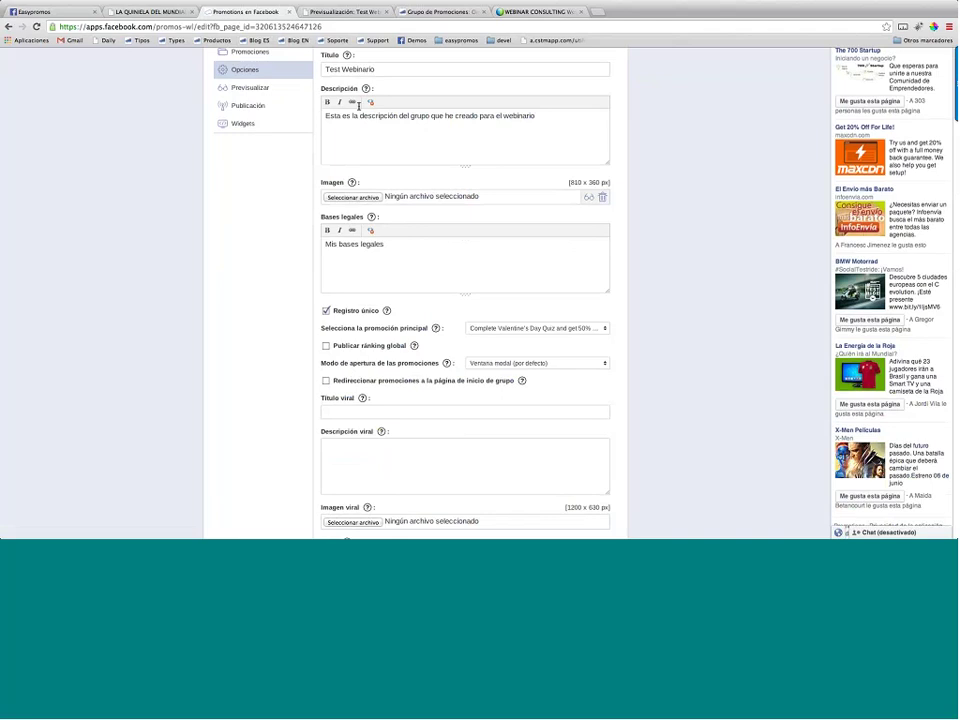
Check in the group preview how promotions open from the group page, and return to the group's configuration
{"action": "left_click", "coordinate": [340, 12]}
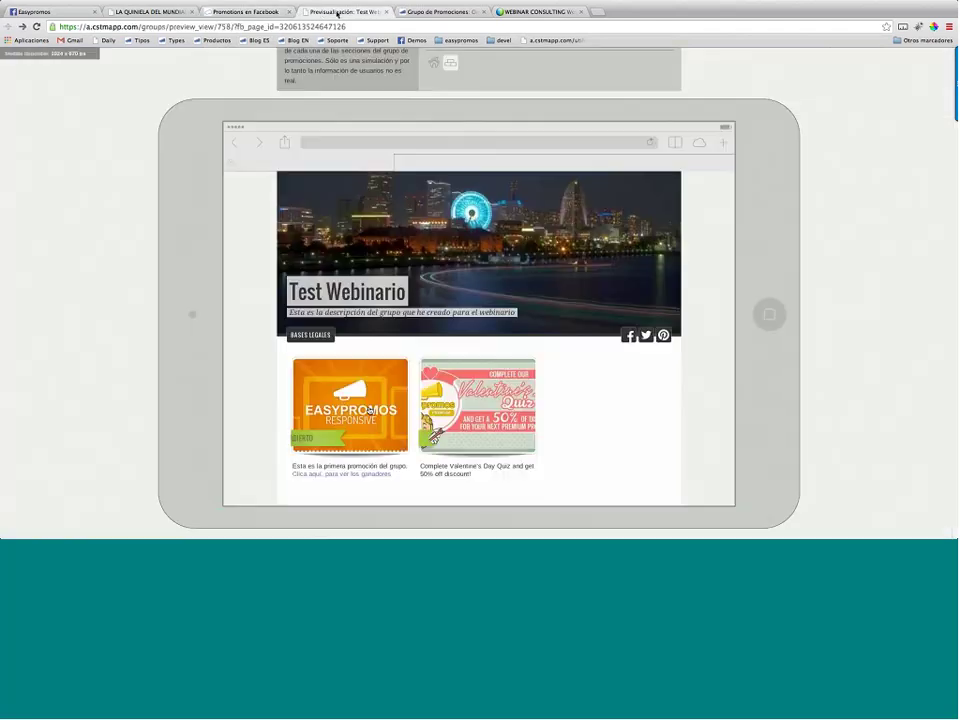
{"action": "left_click", "coordinate": [514, 286]}
{"action": "scroll", "coordinate": [484, 349], "scroll_direction": "down", "scroll_amount": 4}
{"action": "scroll", "coordinate": [610, 215], "scroll_direction": "up", "scroll_amount": 2}
{"action": "left_click", "coordinate": [659, 193]}
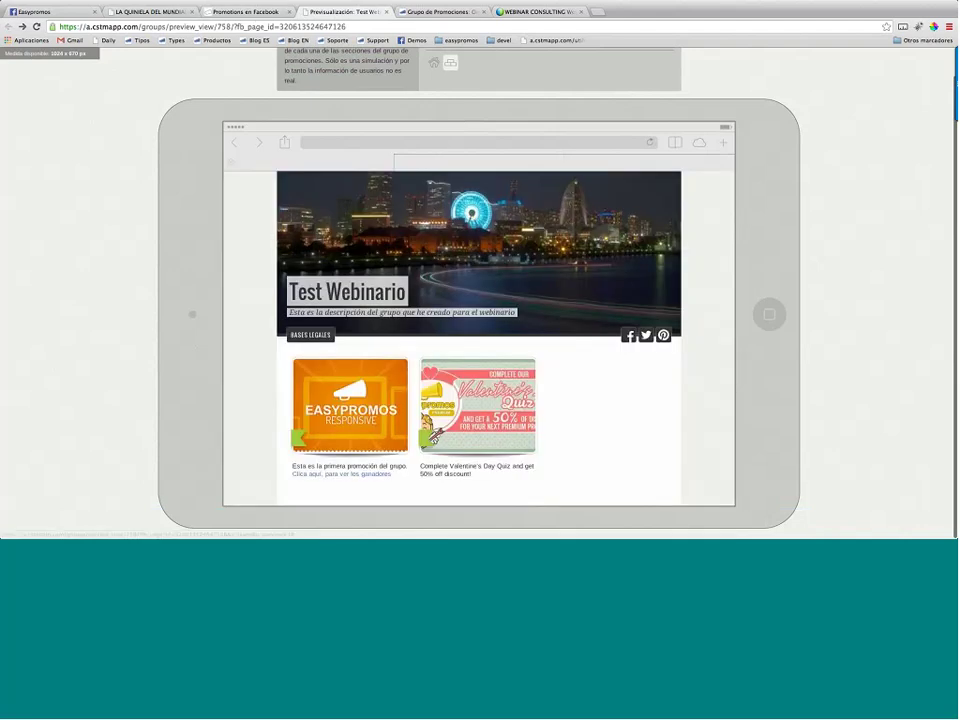
{"action": "left_click", "coordinate": [240, 12]}
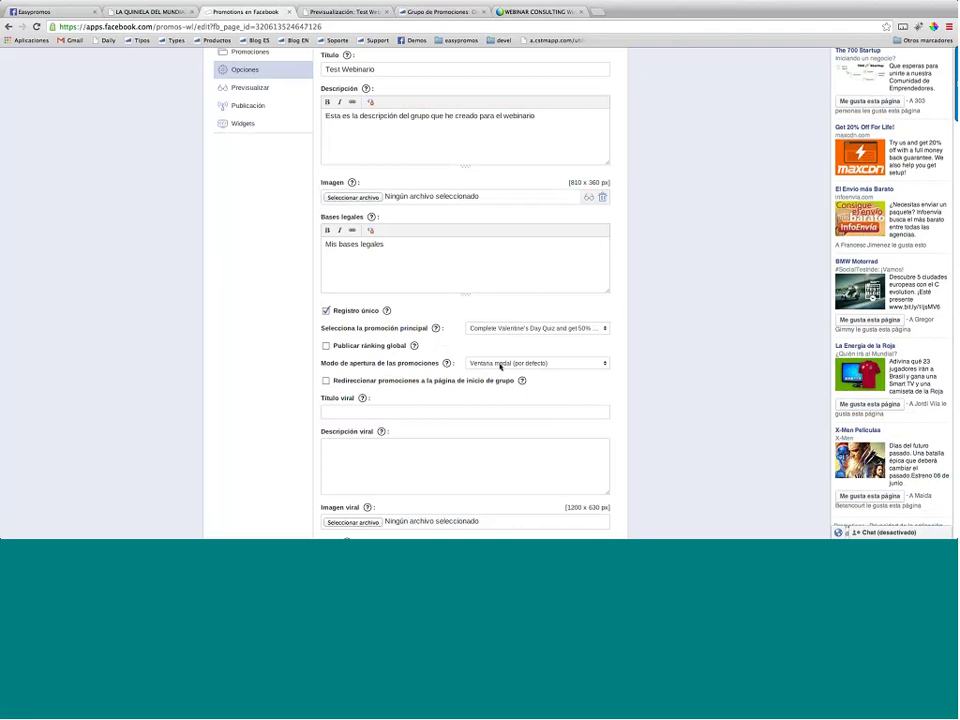
Review the promotions' opening modes, keeping Ventana modal (por defecto), and briefly enable the redirect to the group's home page
{"action": "left_click", "coordinate": [500, 365]}
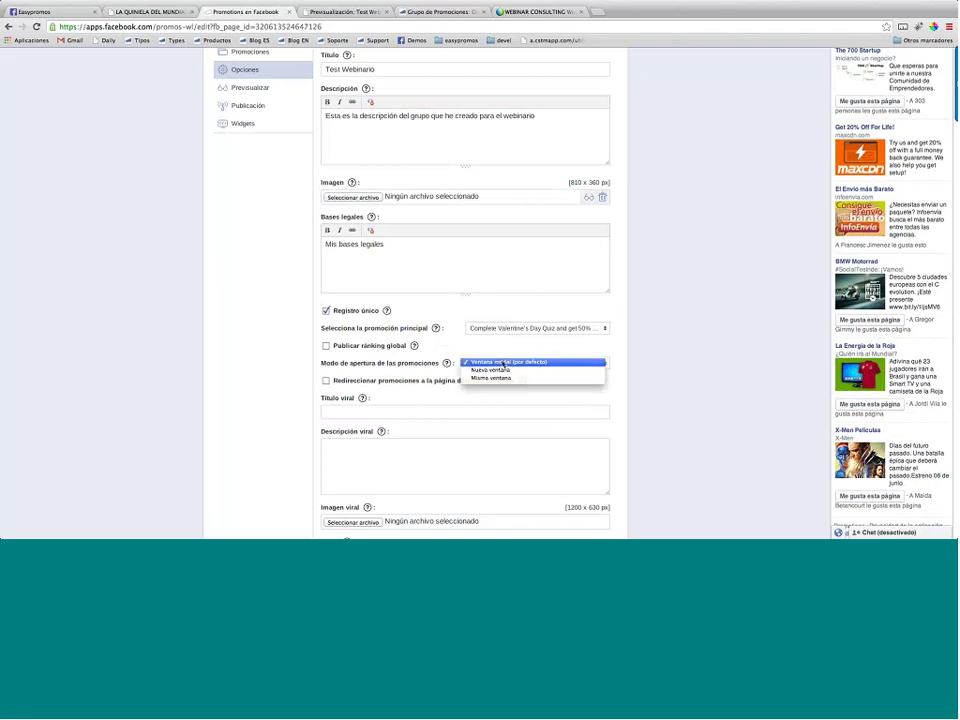
{"action": "left_click", "coordinate": [503, 362]}
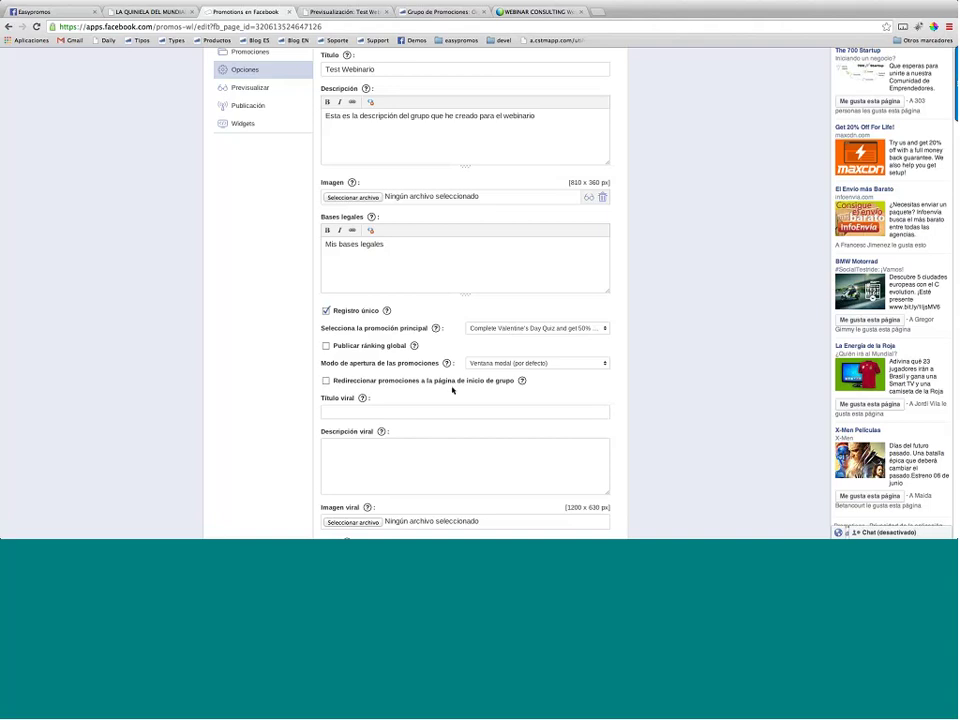
{"action": "left_click", "coordinate": [325, 381]}
{"action": "left_click", "coordinate": [325, 381]}
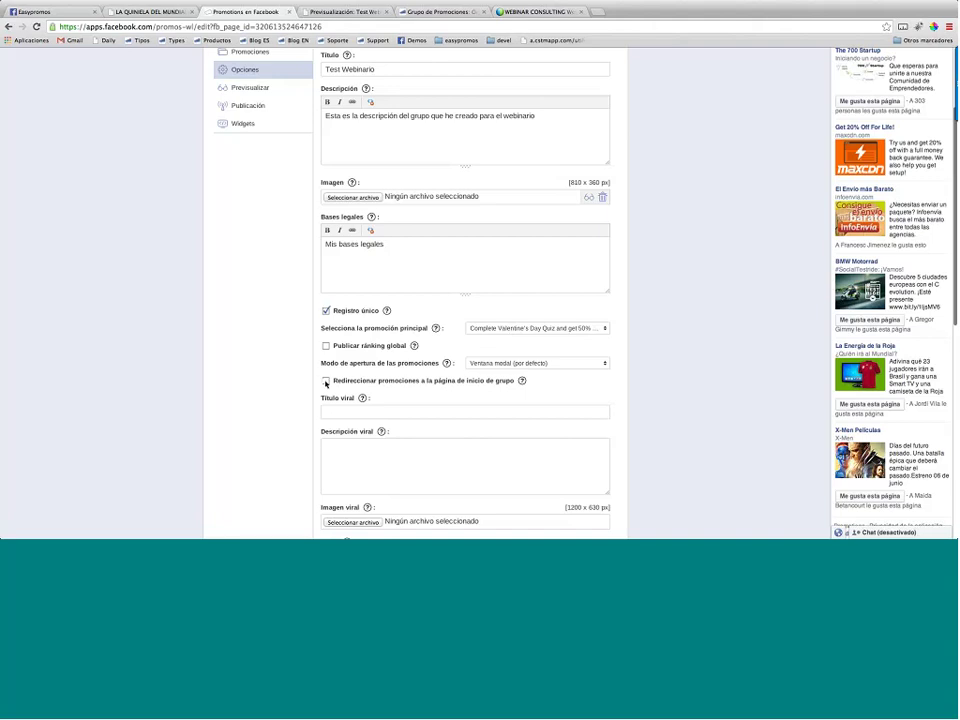
Look through the remaining advanced options: viral title, description and image, tweet, background image, custom CSS styles and HTML/Javascript code
{"action": "scroll", "coordinate": [325, 391], "scroll_direction": "down", "scroll_amount": 1}
{"action": "scroll", "coordinate": [340, 380], "scroll_direction": "down", "scroll_amount": 2}
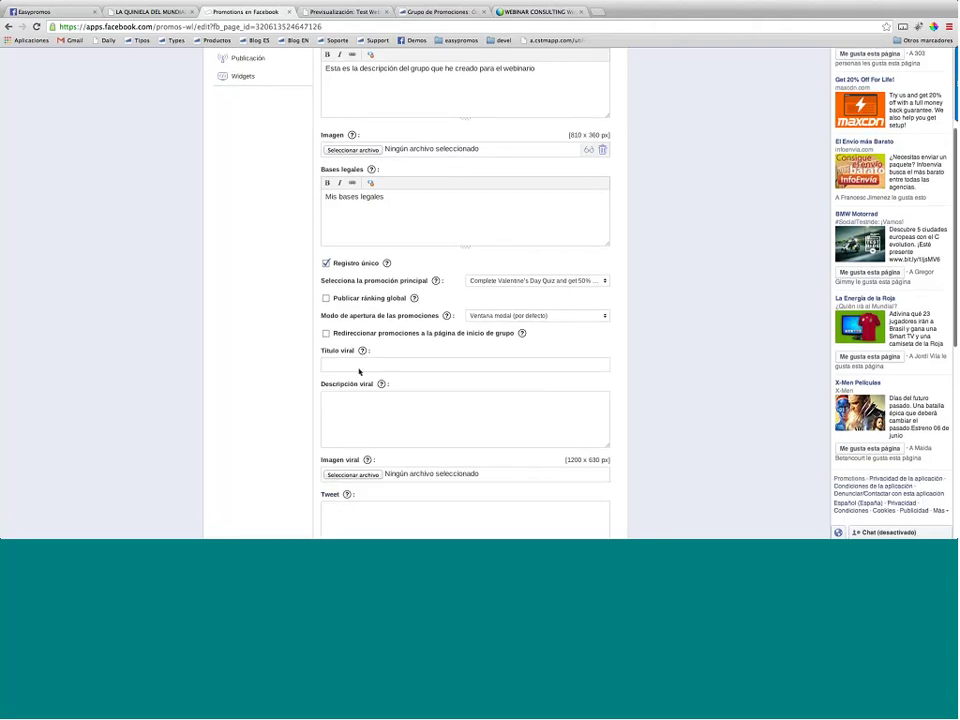
{"action": "scroll", "coordinate": [365, 365], "scroll_direction": "down", "scroll_amount": 1}
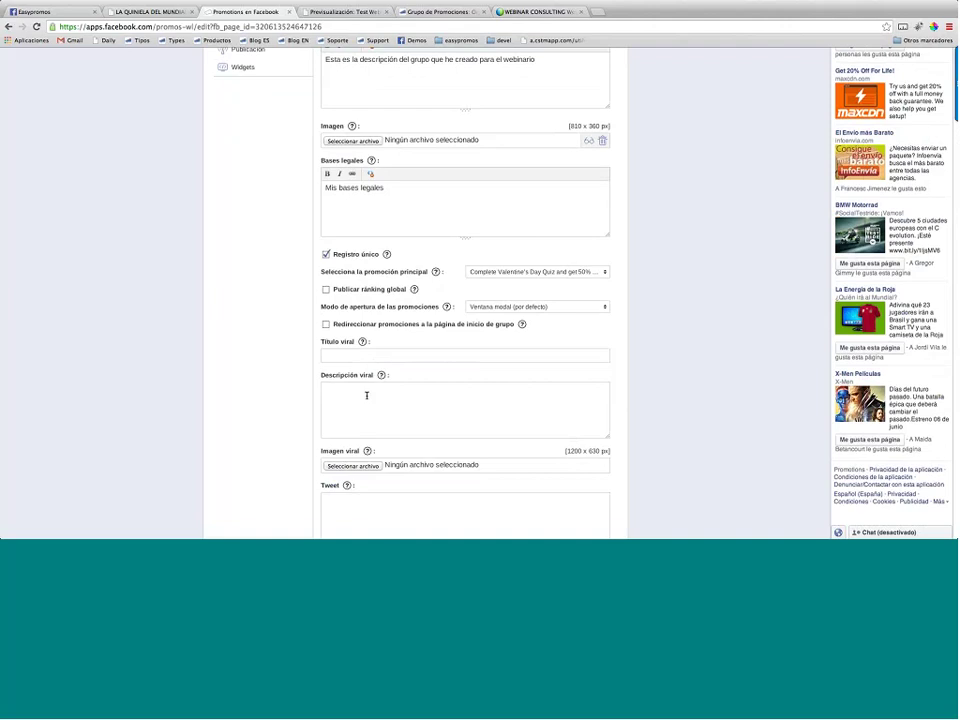
{"action": "scroll", "coordinate": [366, 395], "scroll_direction": "down", "scroll_amount": 6}
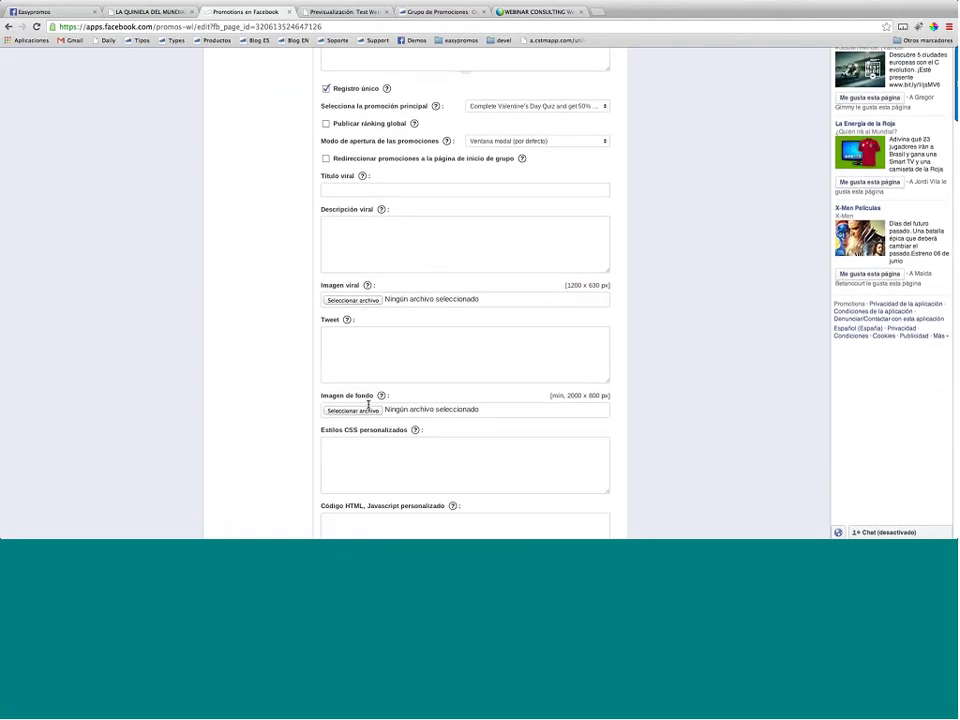
{"action": "scroll", "coordinate": [368, 408], "scroll_direction": "down", "scroll_amount": 2}
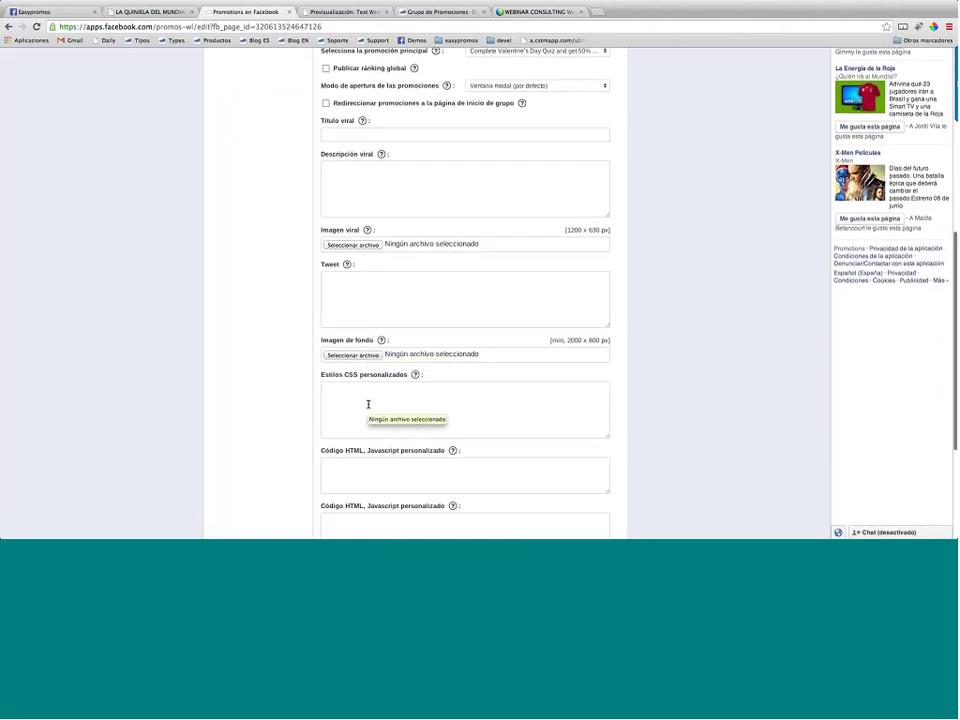
{"action": "scroll", "coordinate": [368, 404], "scroll_direction": "down", "scroll_amount": 2}
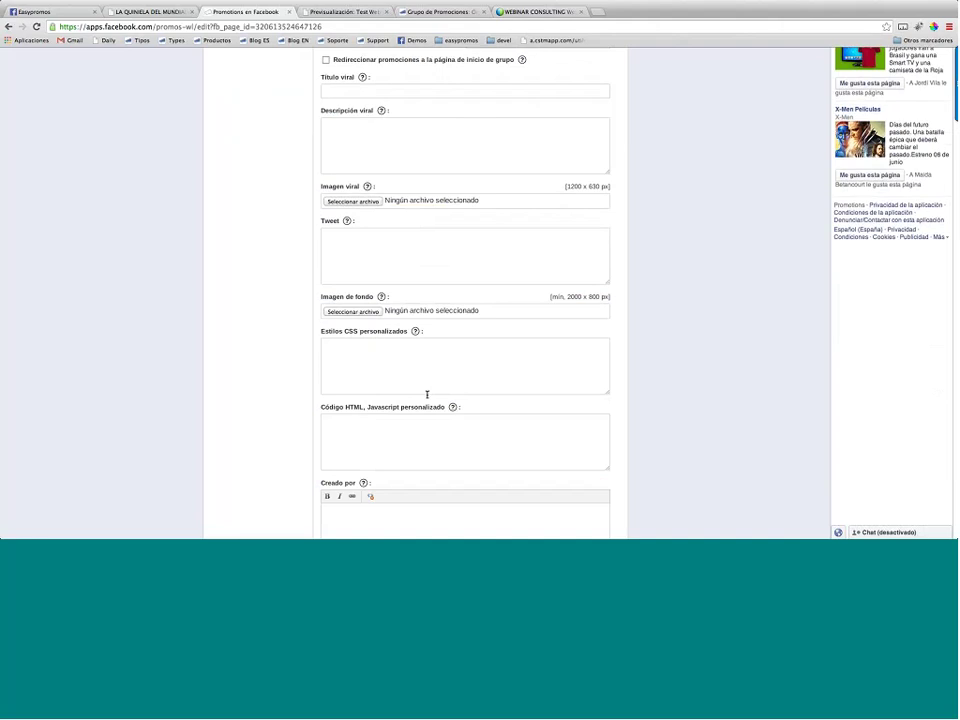
{"action": "left_click", "coordinate": [355, 336]}
{"action": "scroll", "coordinate": [386, 414], "scroll_direction": "up", "scroll_amount": 8}
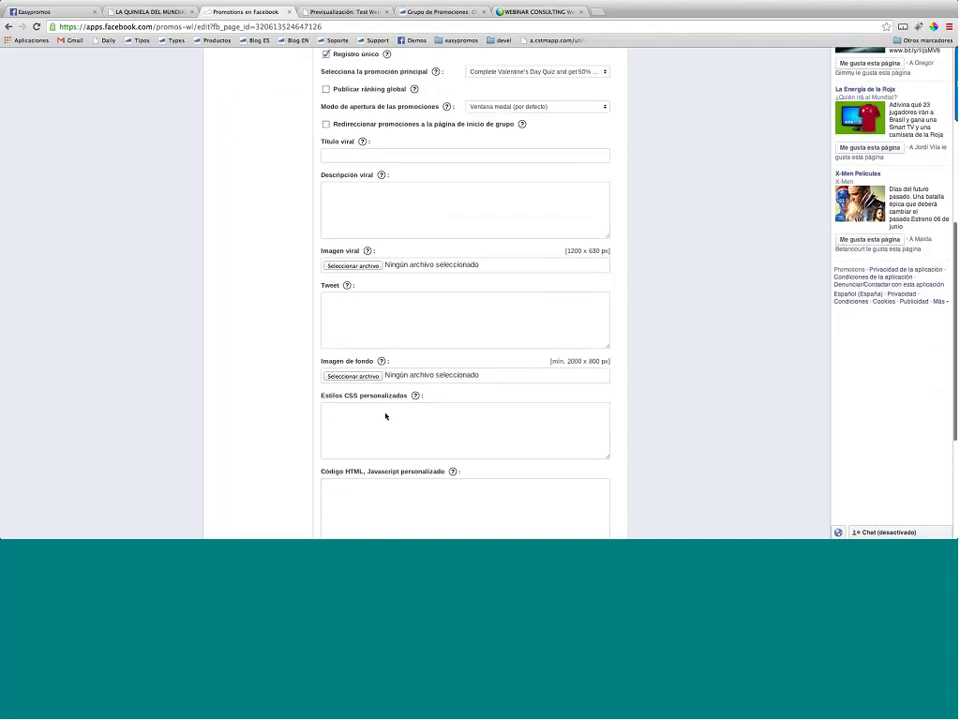
{"action": "left_click", "coordinate": [238, 239]}
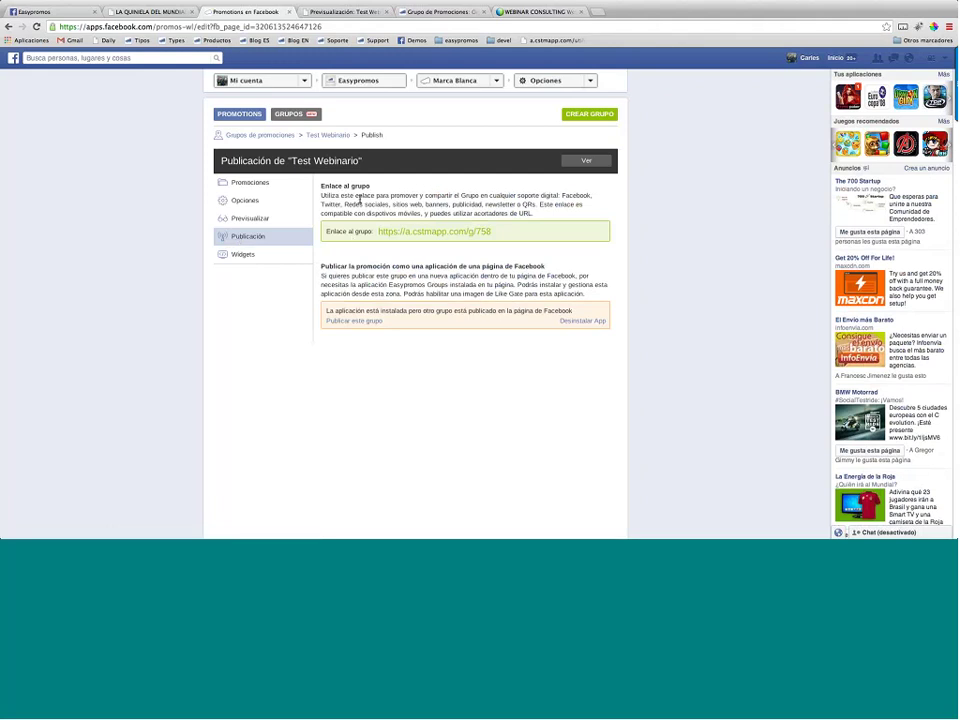
{"action": "left_click", "coordinate": [501, 229]}
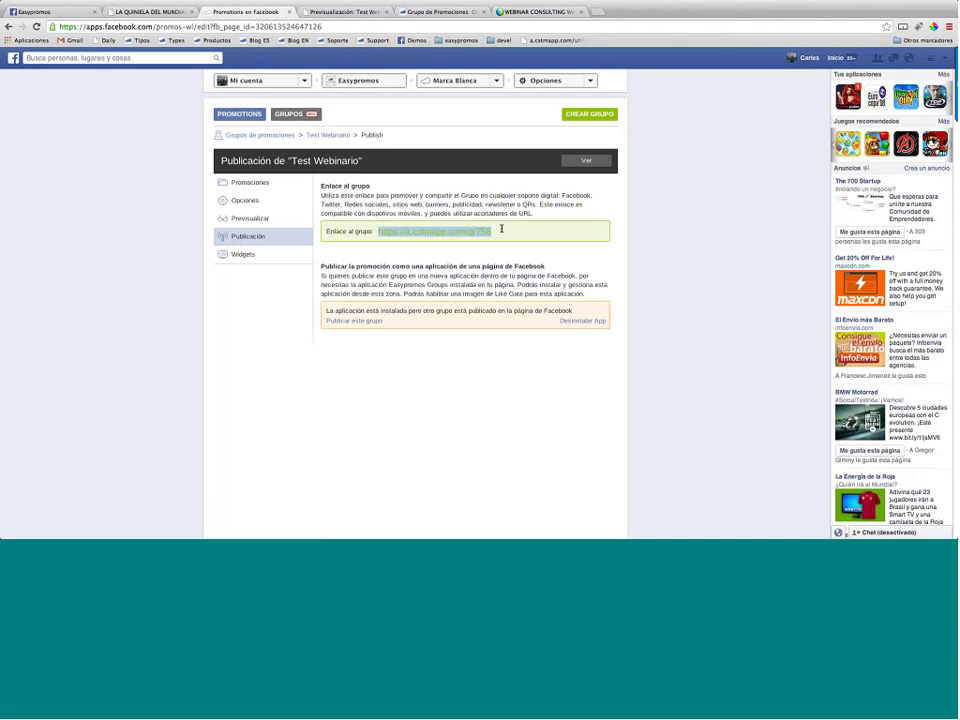
{"action": "left_click", "coordinate": [495, 236]}
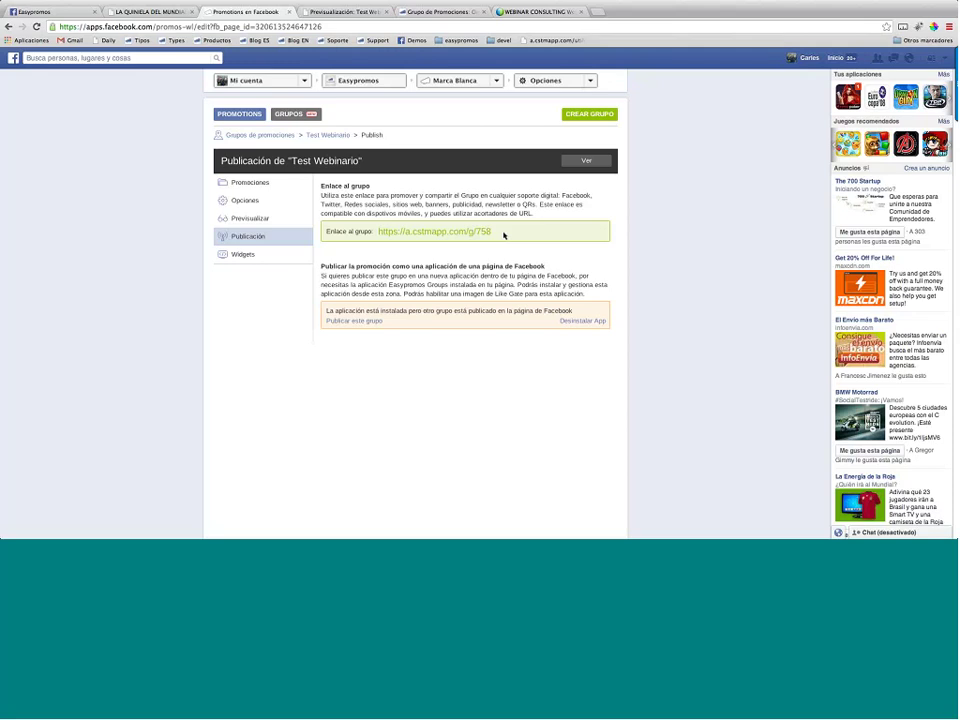
{"action": "triple_click", "coordinate": [386, 232]}
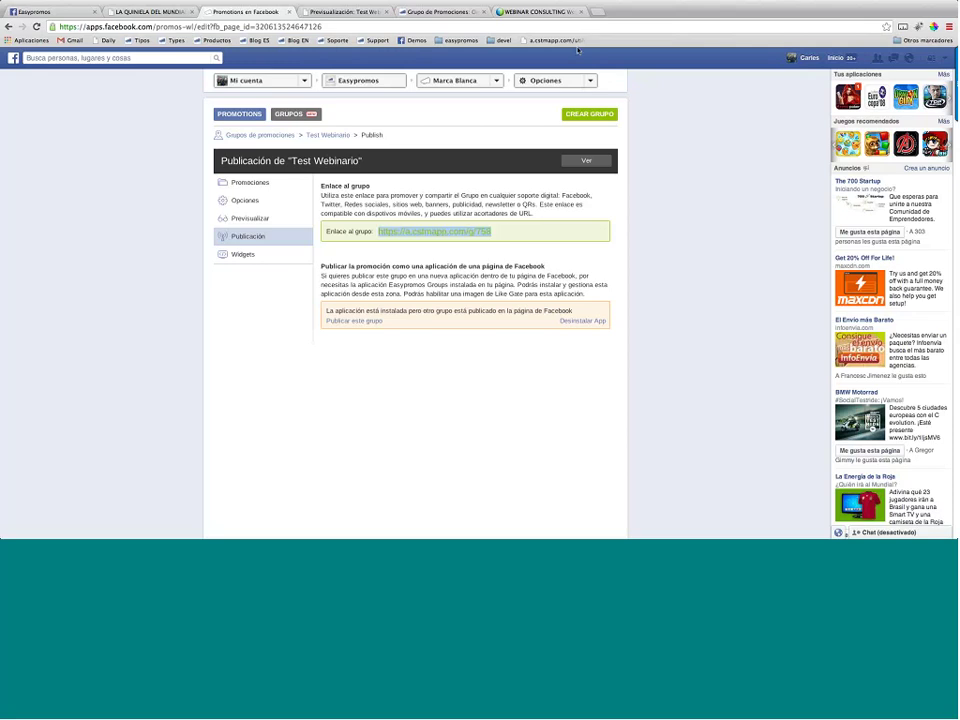
{"action": "left_click", "coordinate": [600, 13]}
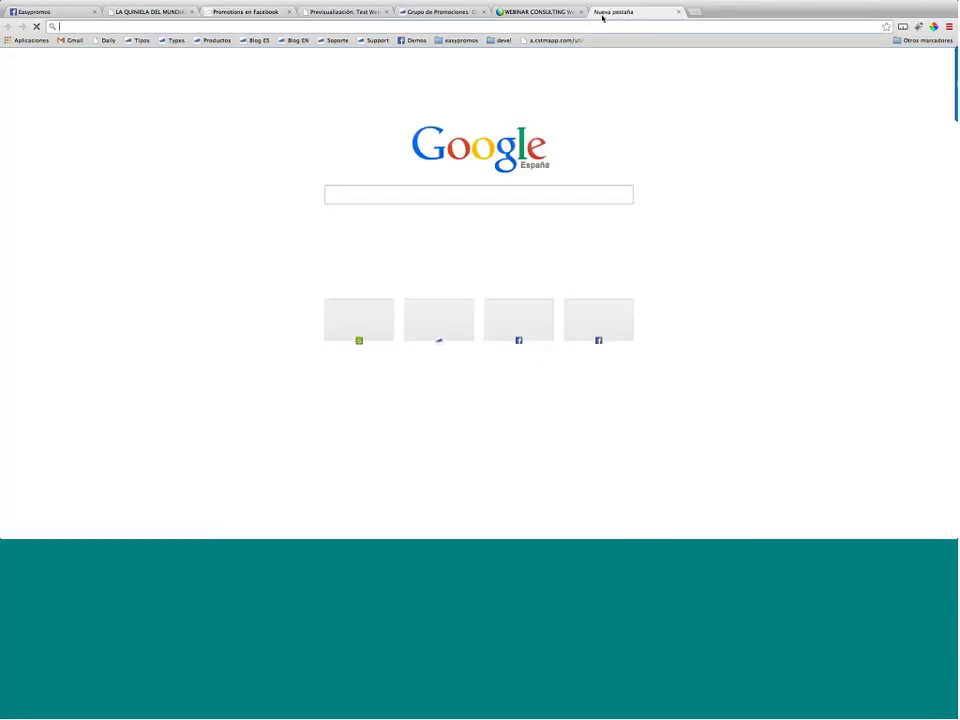
{"action": "type", "text": "https://a.cstmapp.com/groups/view/758"}
{"action": "key", "text": "Return"}
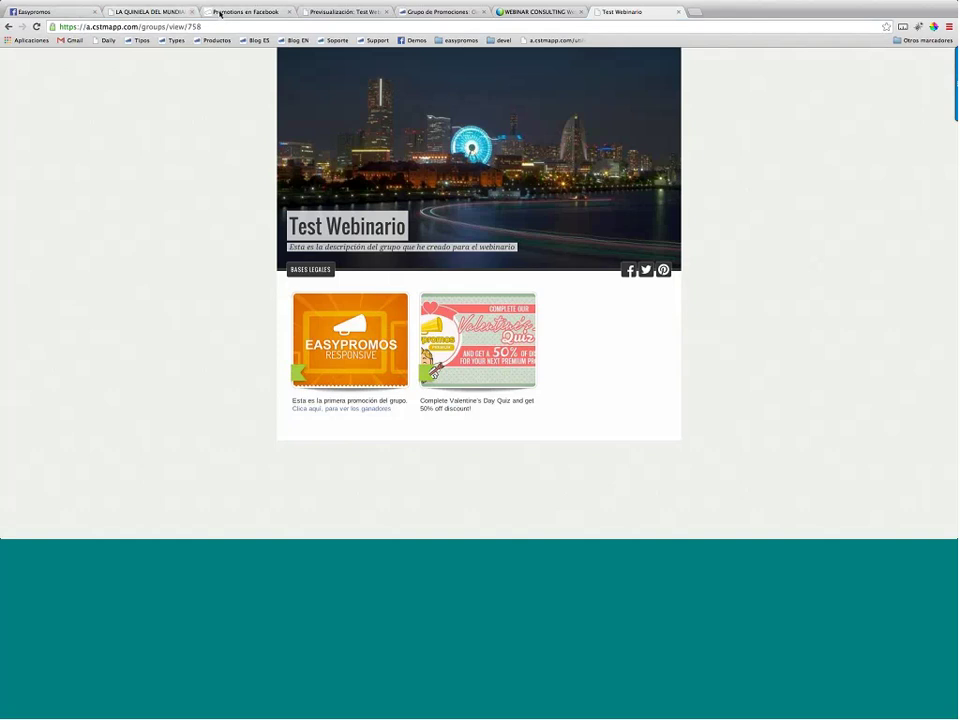
Review the publication settings of the "LA QUINIELA DEL MUNDIAL" group and select its widget embed code
{"action": "left_click", "coordinate": [218, 11]}
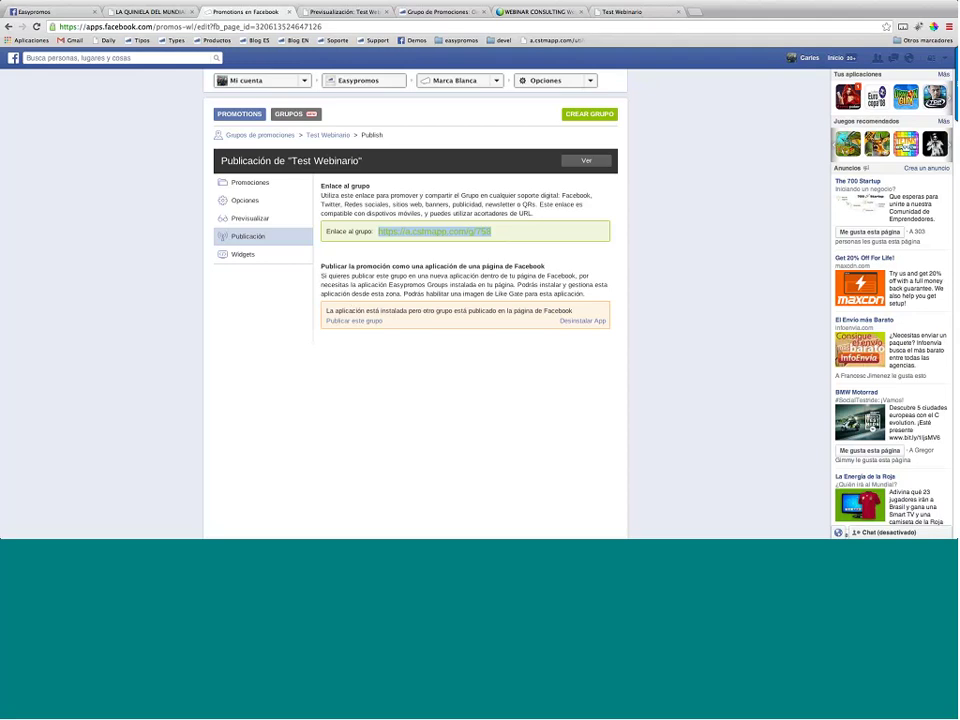
{"action": "left_click", "coordinate": [268, 140]}
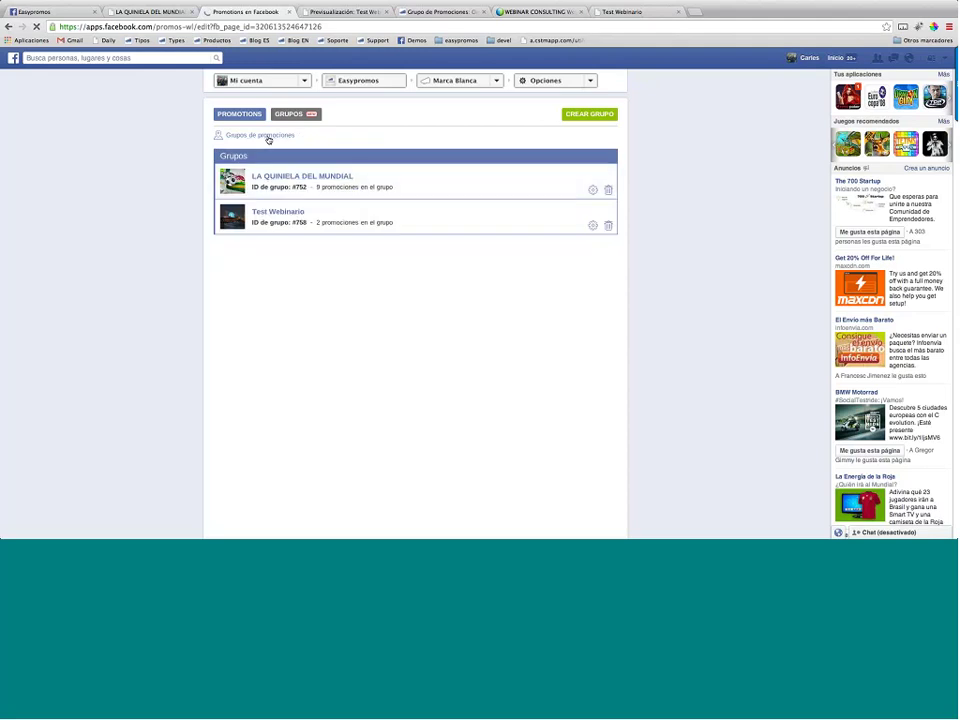
{"action": "left_click", "coordinate": [291, 178]}
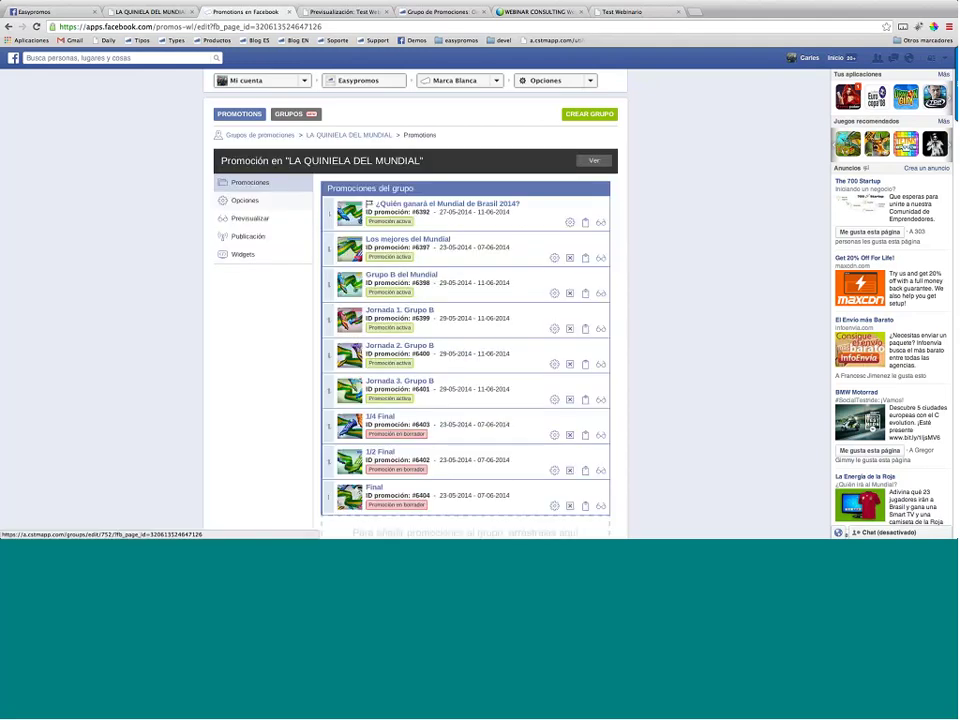
{"action": "left_click", "coordinate": [253, 237]}
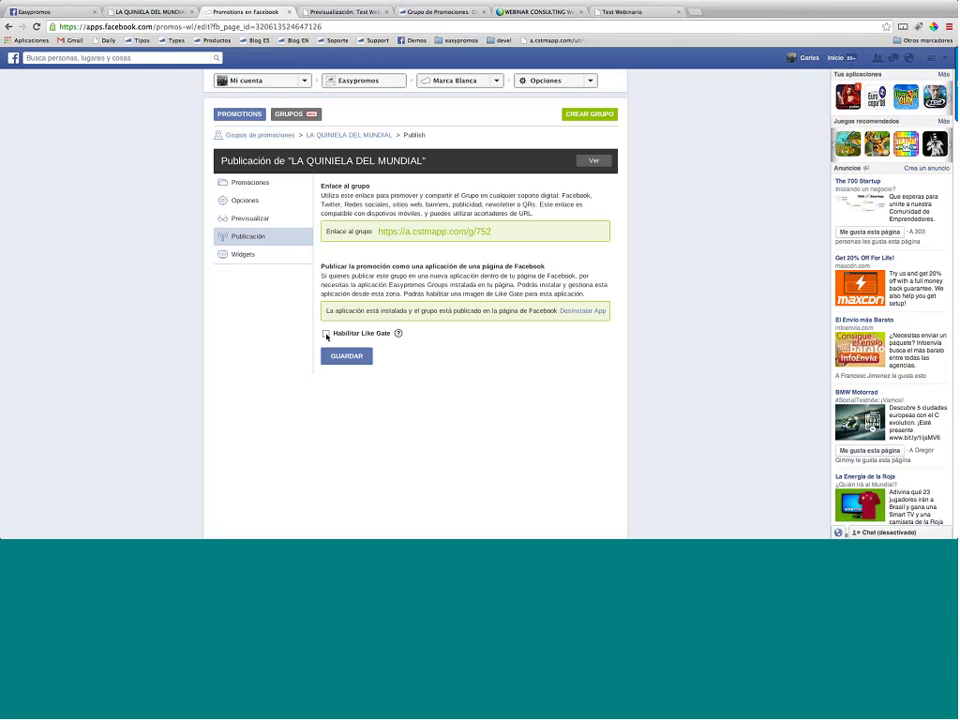
{"action": "left_click", "coordinate": [243, 256]}
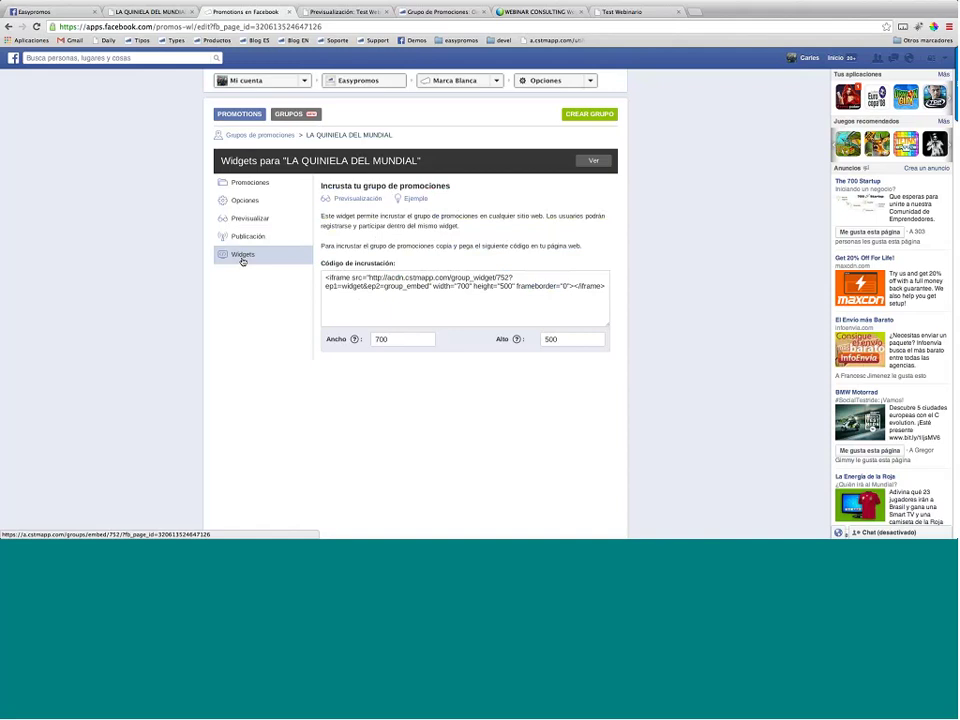
{"action": "left_click_drag", "start_coordinate": [325, 278], "coordinate": [605, 290]}
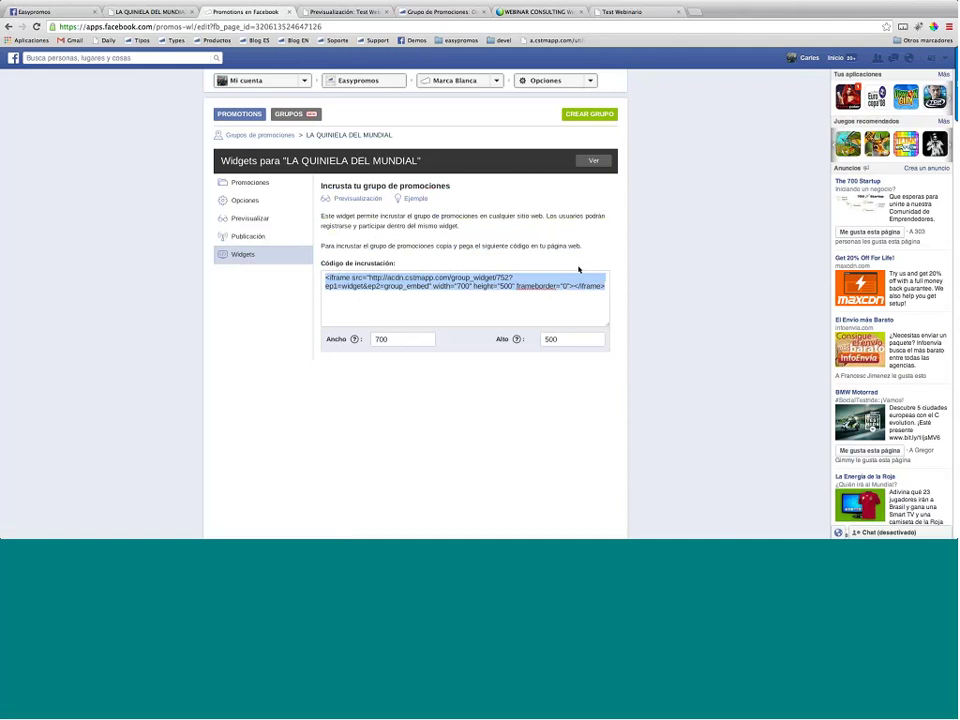
Open the configuration of "LA QUINIELA DEL MUNDIAL" and view the help for the Descripción field
{"action": "left_click", "coordinate": [249, 202]}
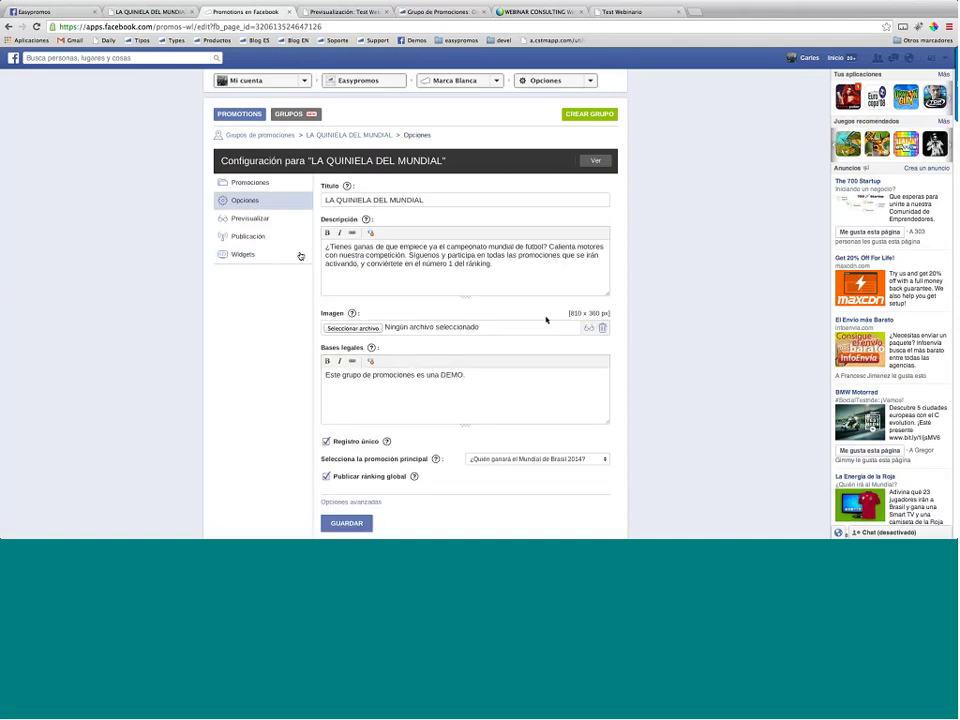
{"action": "mouse_move", "coordinate": [365, 220]}
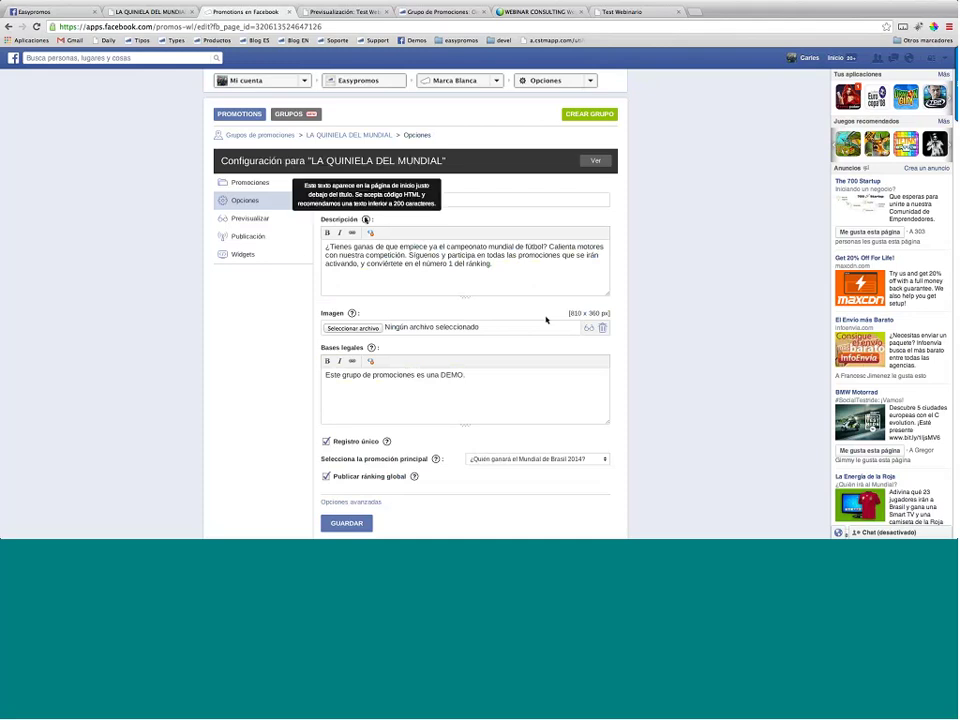